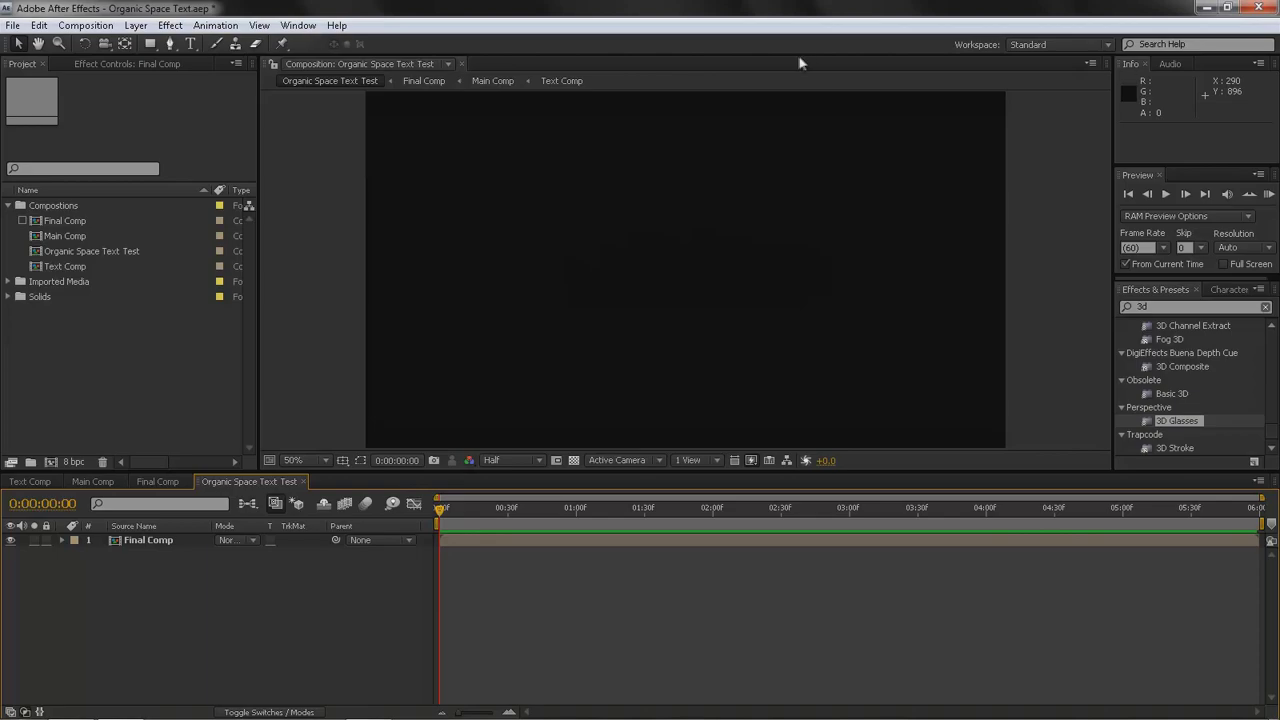
Bring the Chrome window showing jackalgfx.com in front of After Effects.
left_click(72, 705)
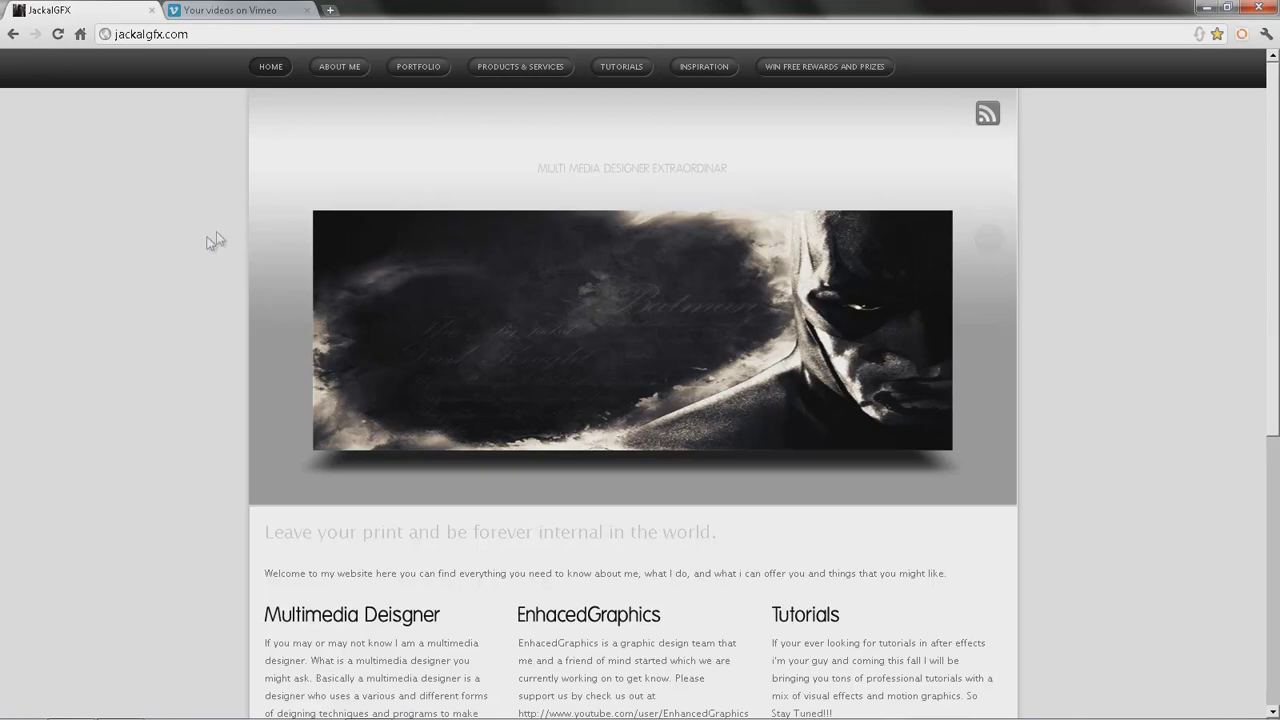
Open the Paranormal Activity Effect Preview tutorial from TUTORIALS, skim it, then switch to the Vimeo tab.
mouse_move(601, 73)
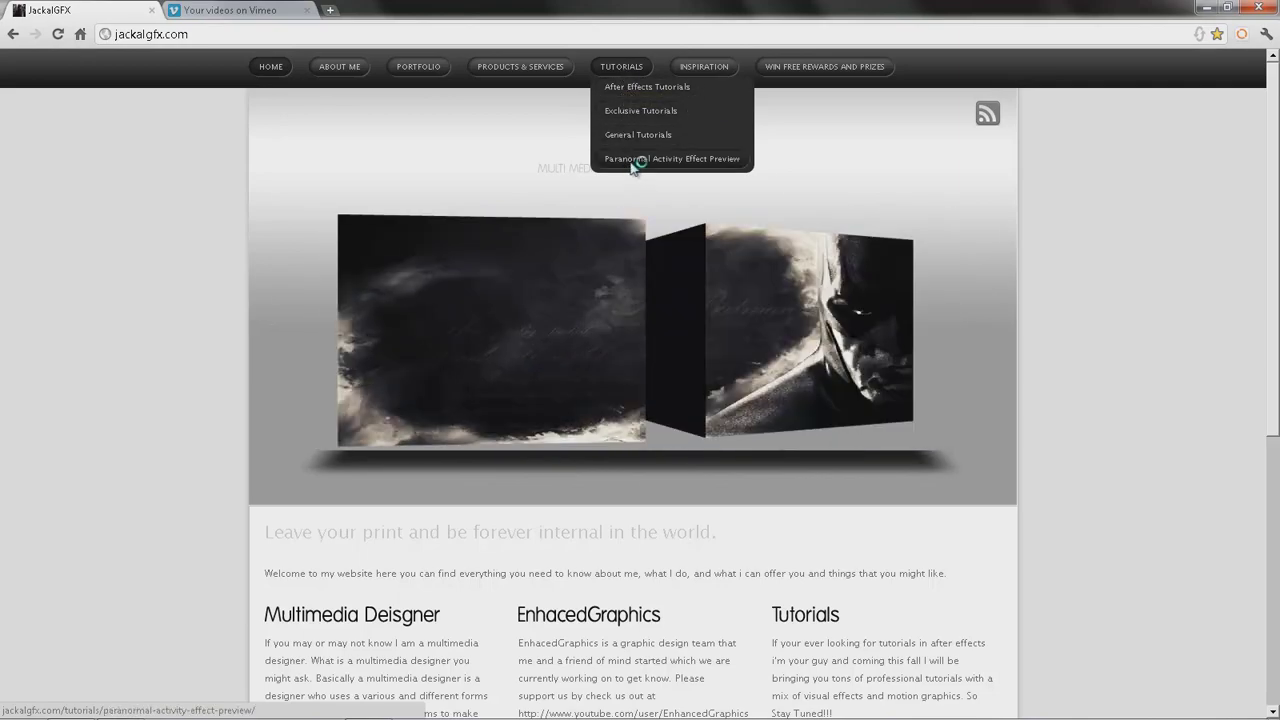
left_click(637, 161)
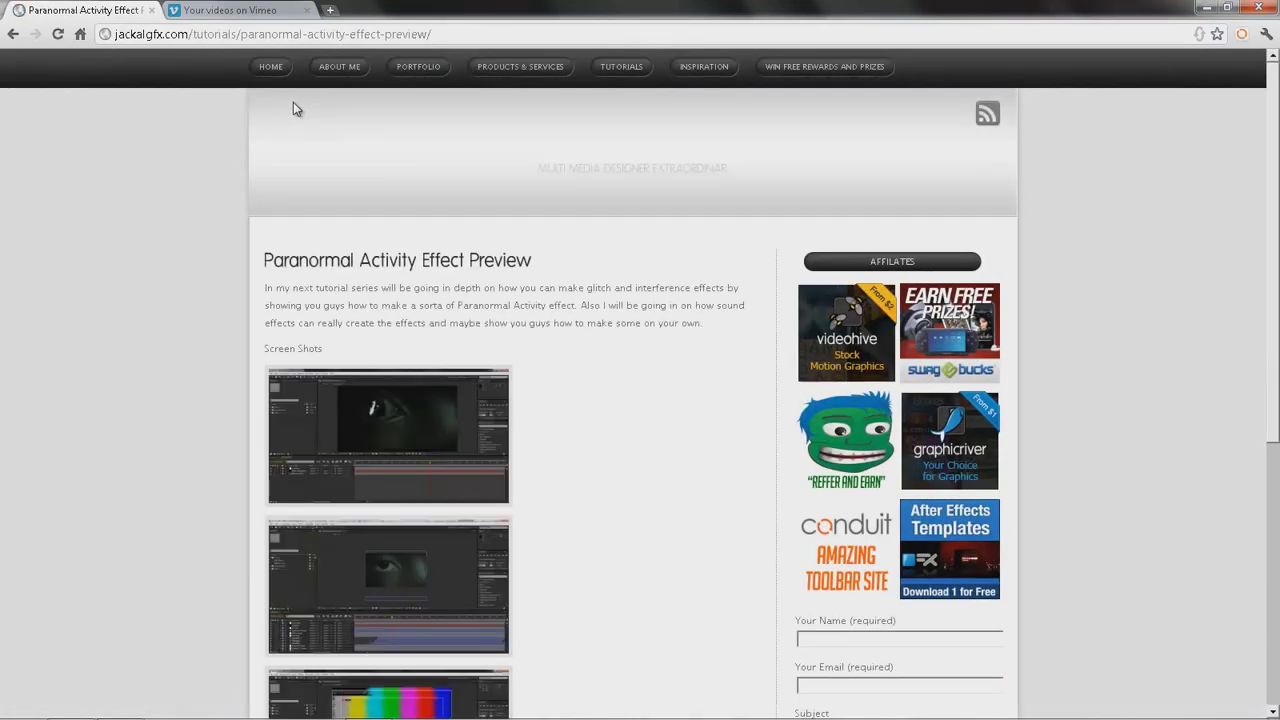
scroll(140, 278, "down", 3)
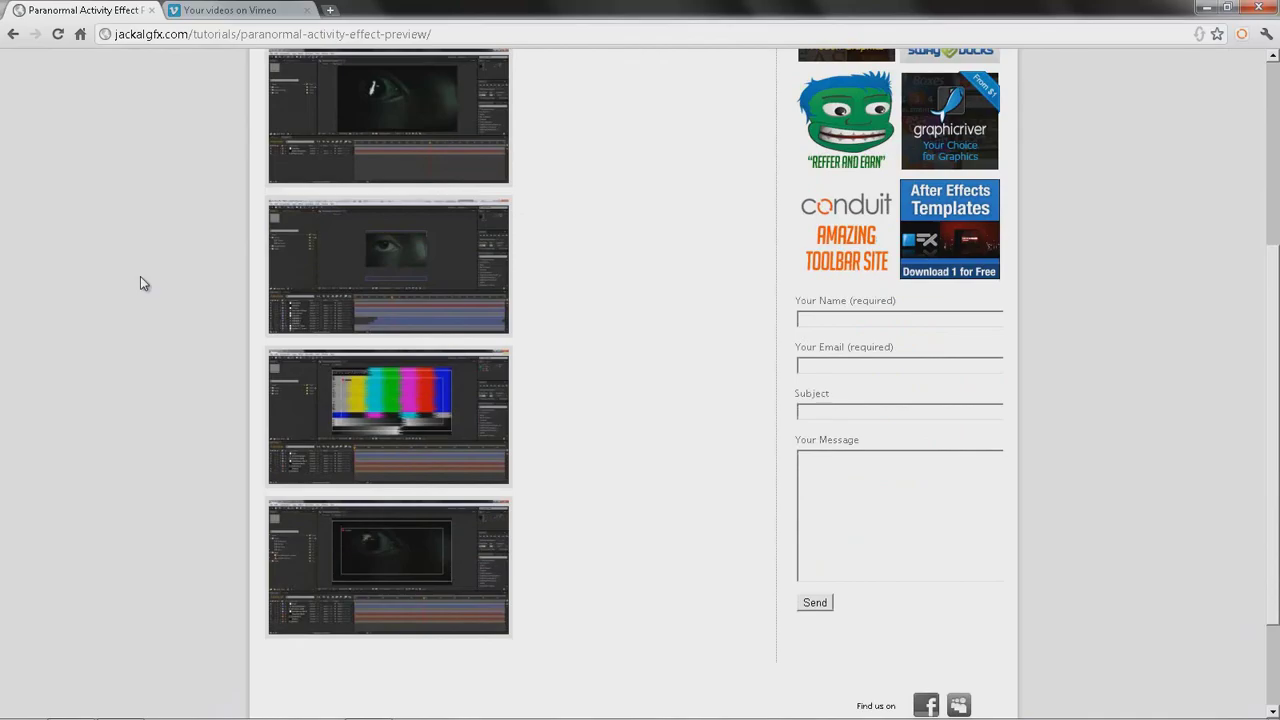
scroll(140, 276, "up", 3)
scroll(20, 295, "down", 4)
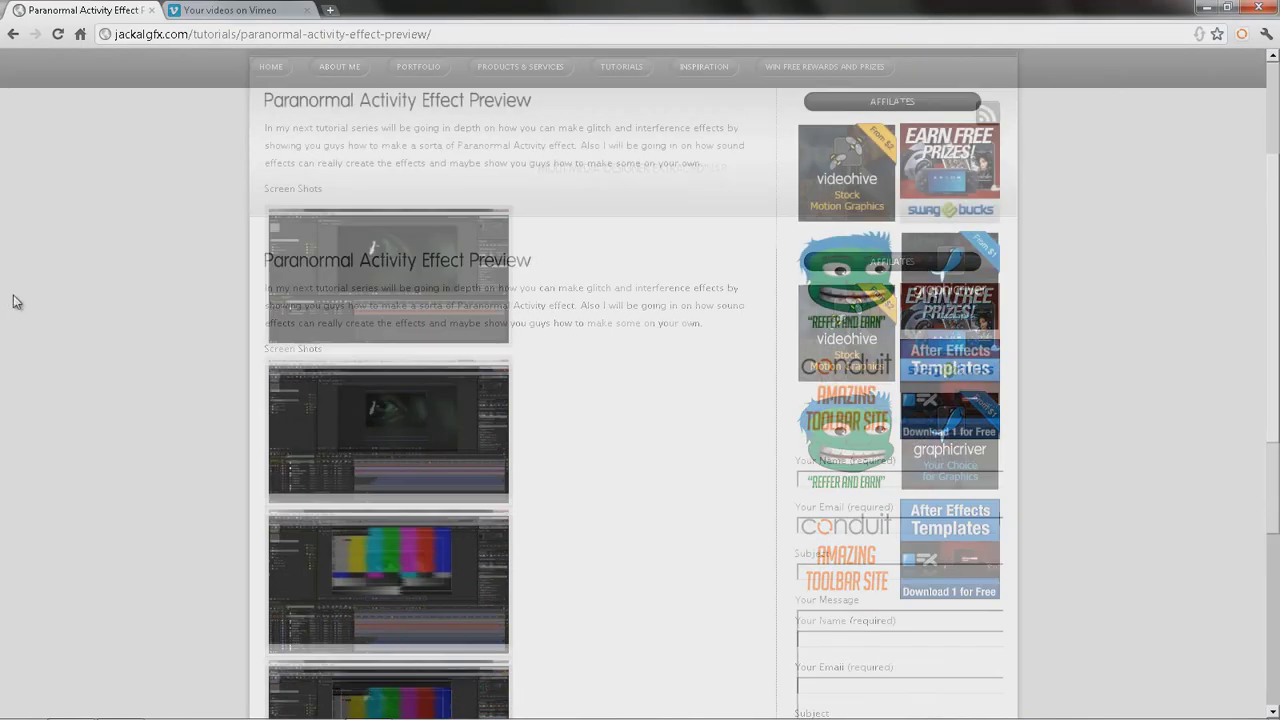
scroll(43, 294, "up", 4)
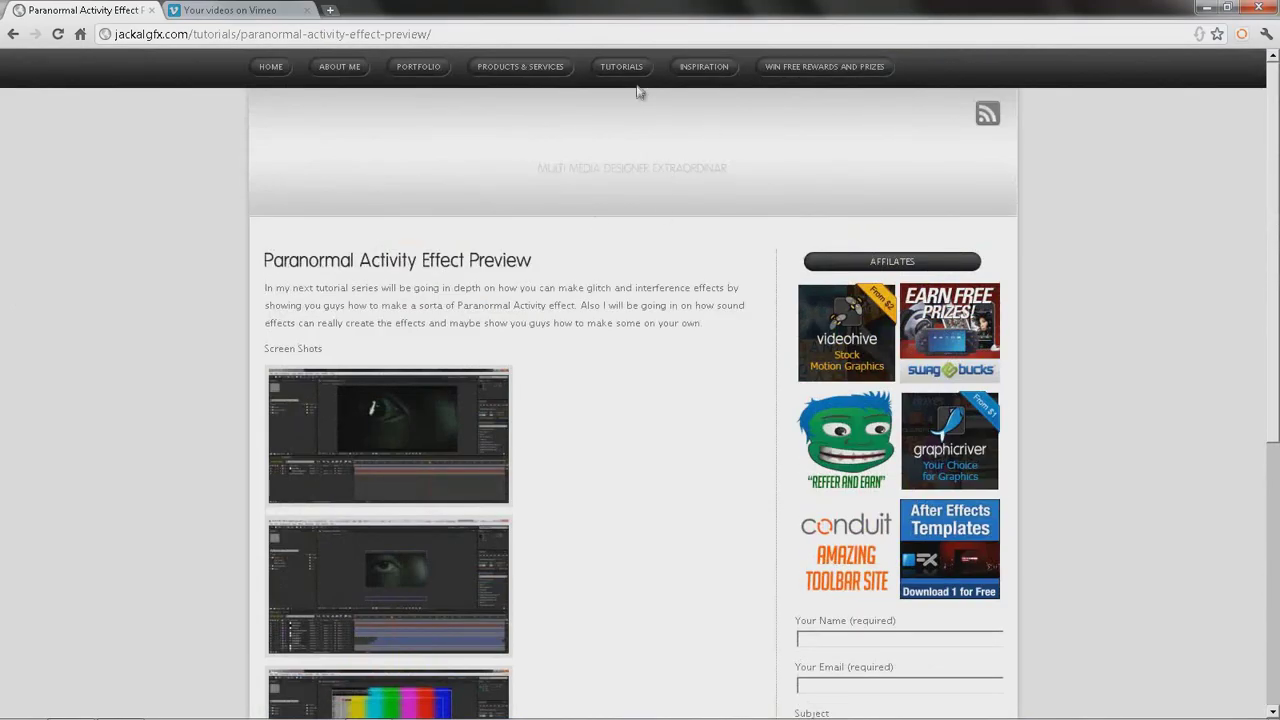
mouse_move(628, 131)
left_click(212, 8)
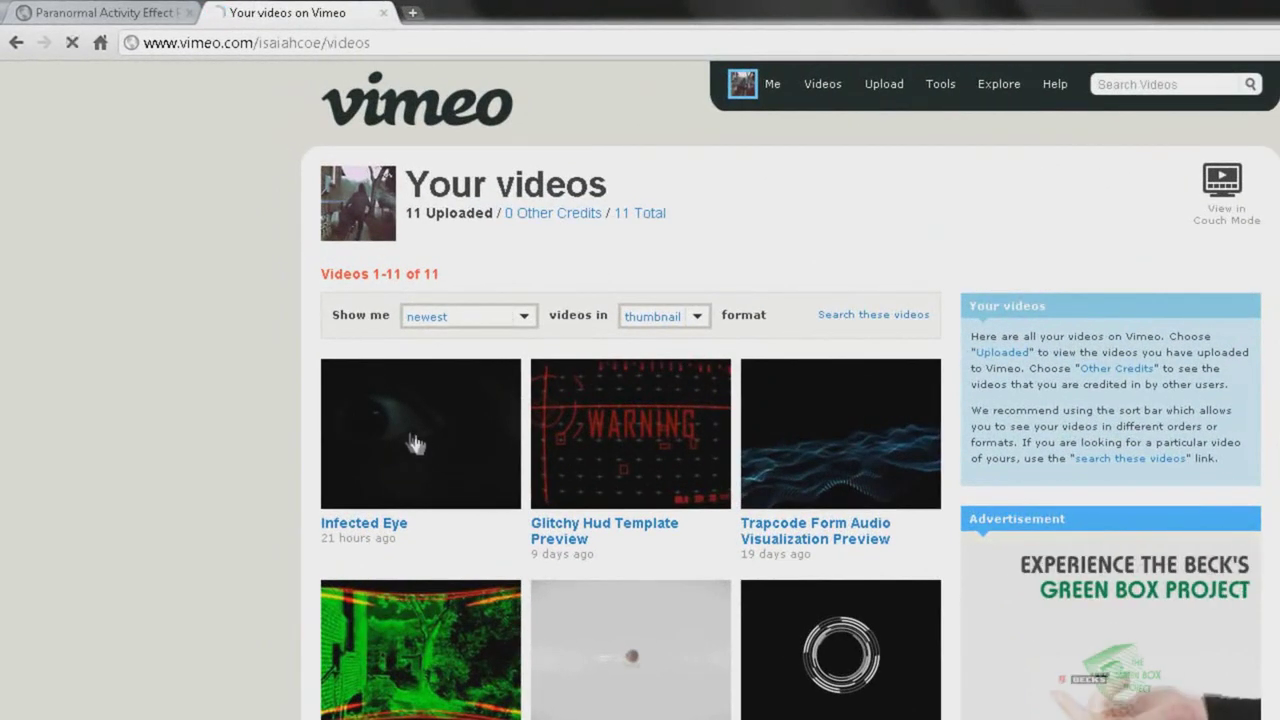
Open the Infected Eye video on Vimeo, then return to the Paranormal Activity post and go HOME.
left_click(412, 430)
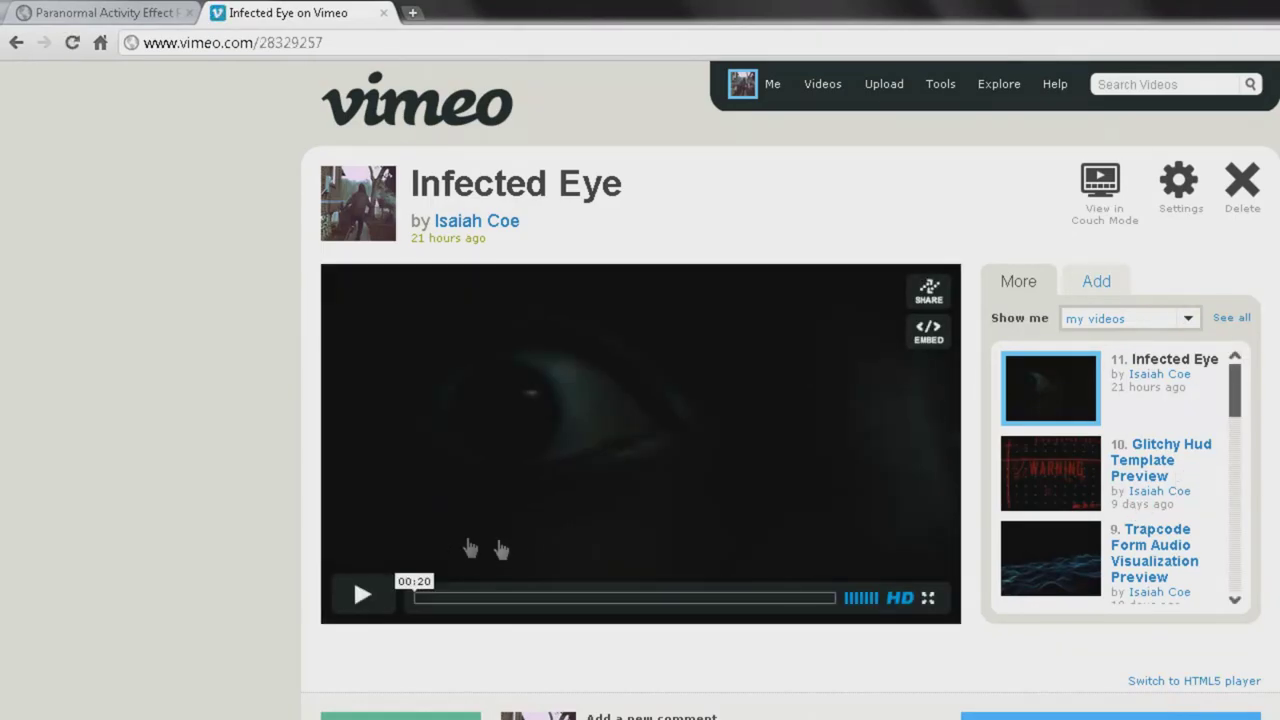
left_click(100, 12)
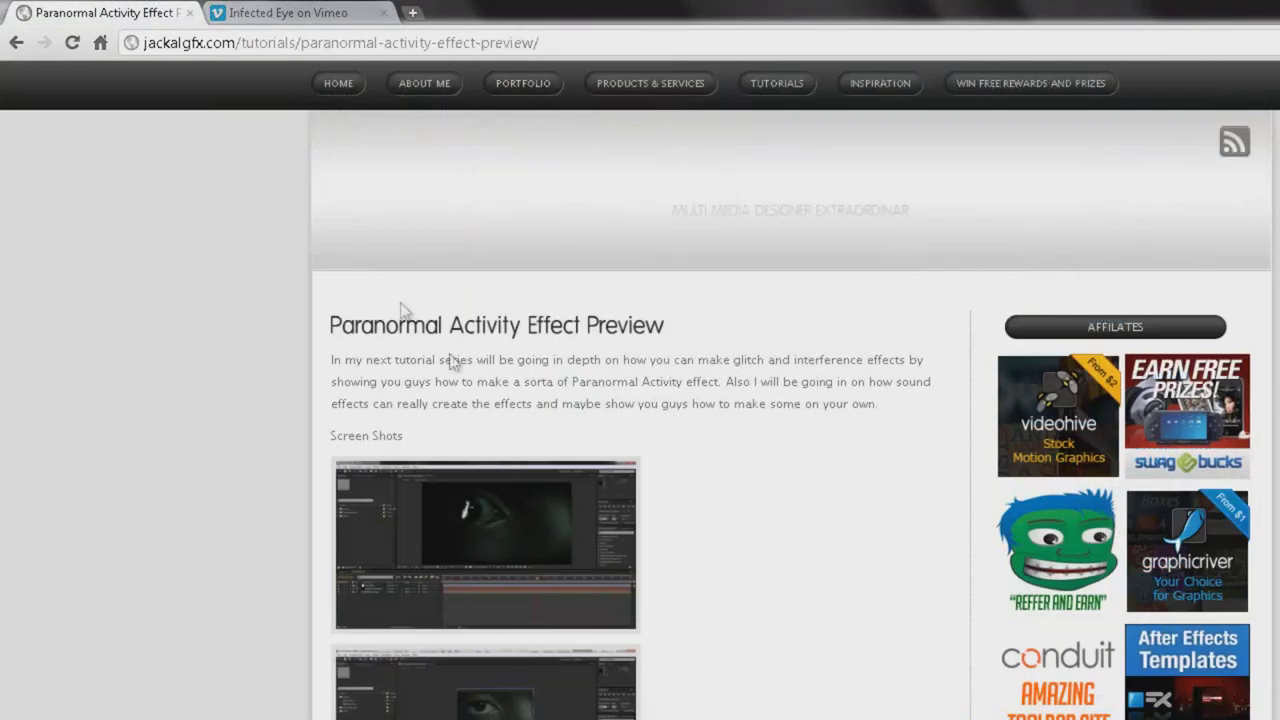
scroll(470, 533, "down", 2)
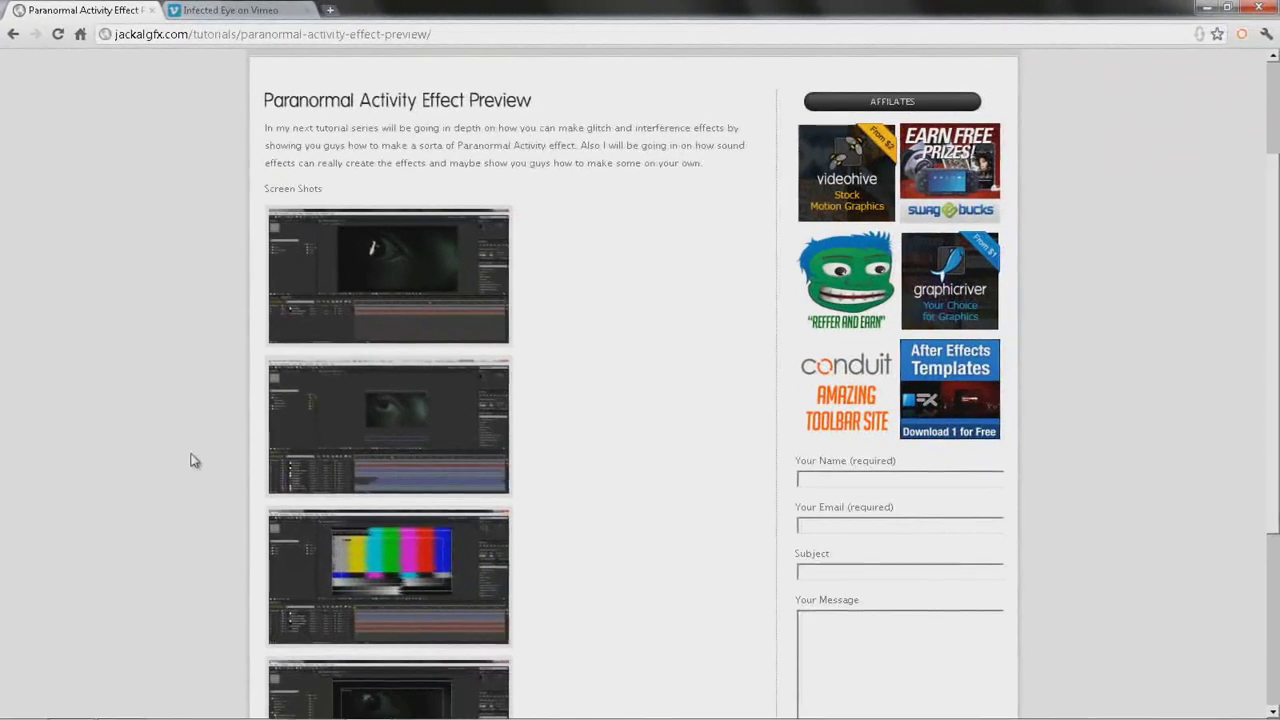
scroll(240, 572, "down", 3)
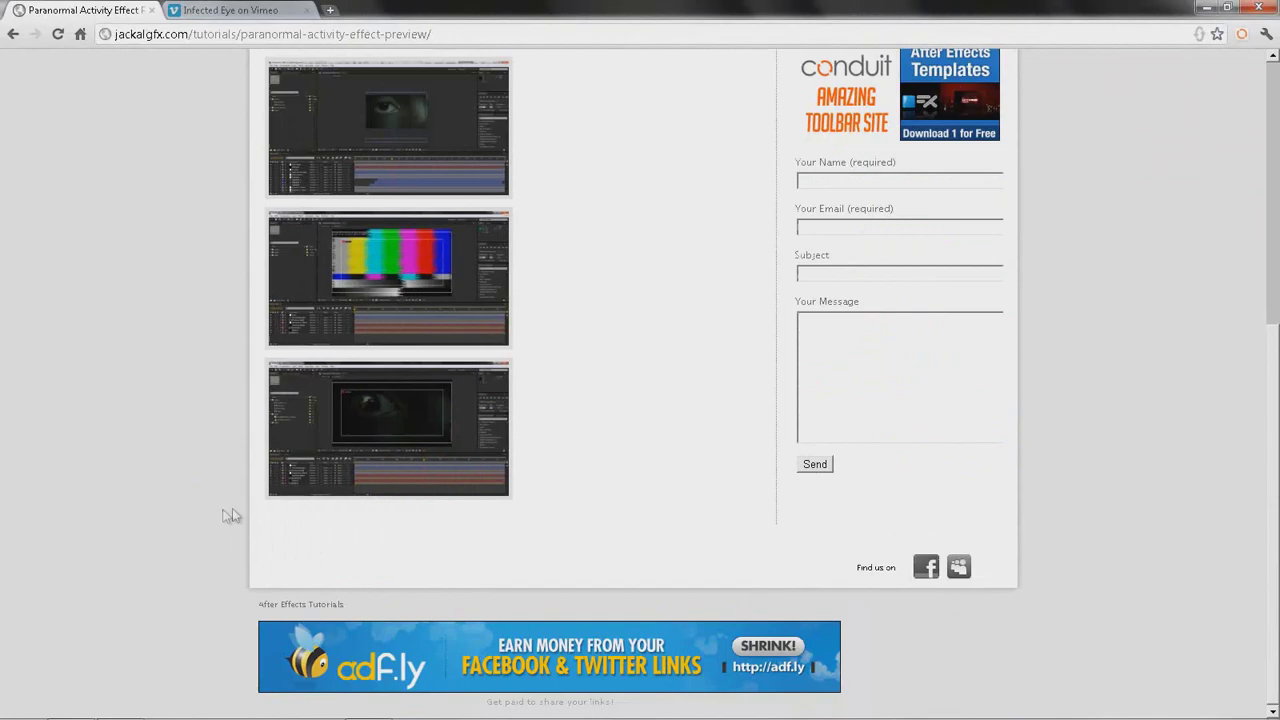
scroll(226, 516, "up", 5)
left_click(271, 66)
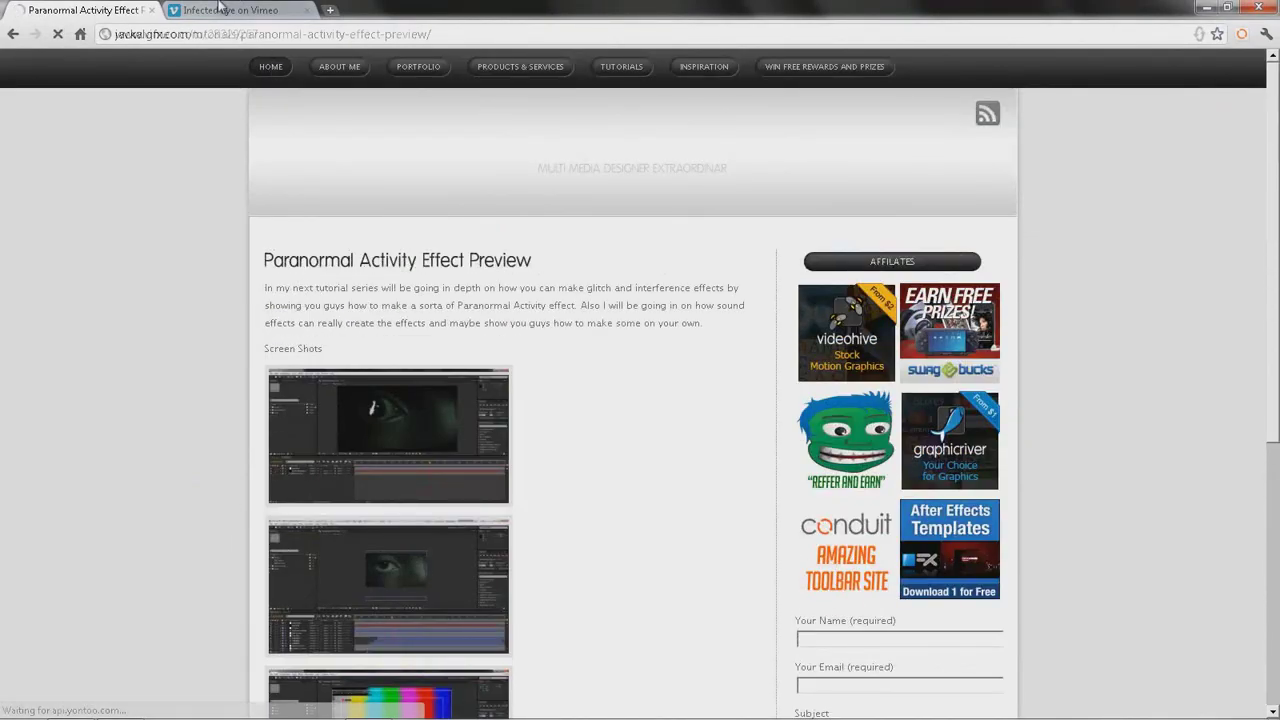
Close the Infected Eye Vimeo tab and open the Glitchy Hud Template product page.
left_click(218, 10)
key("ctrl+w")
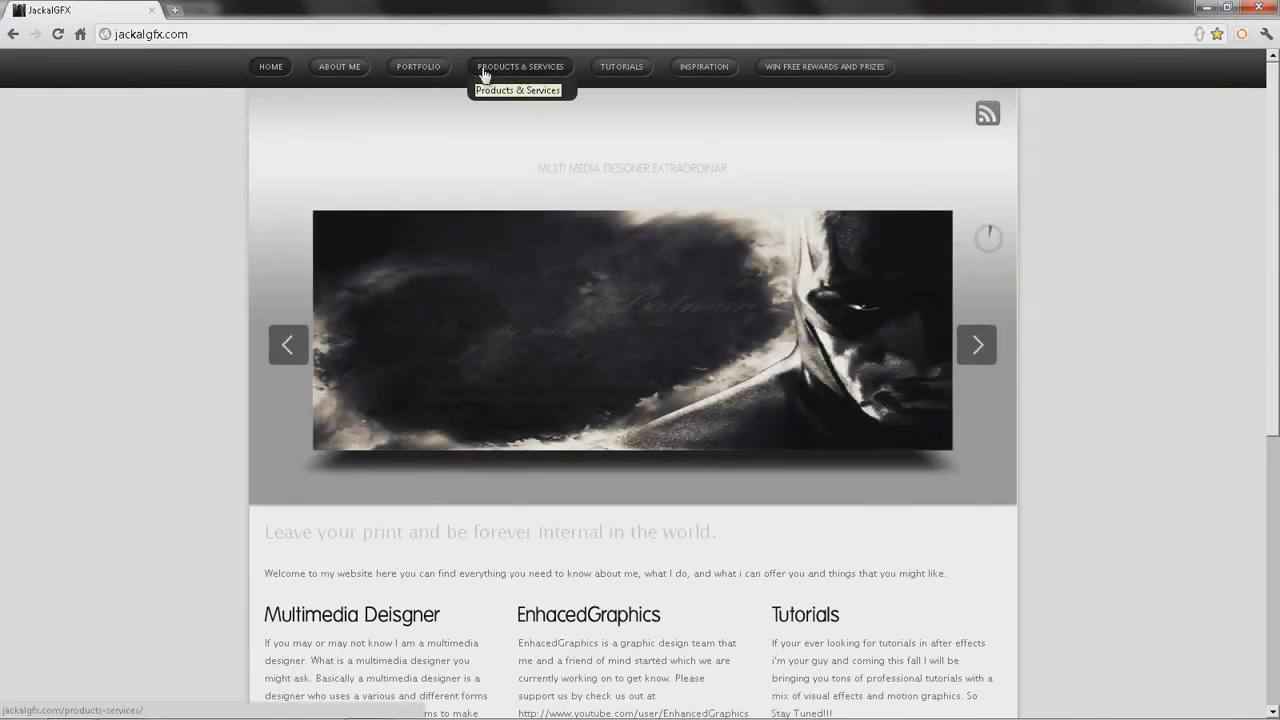
mouse_move(484, 78)
left_click(489, 90)
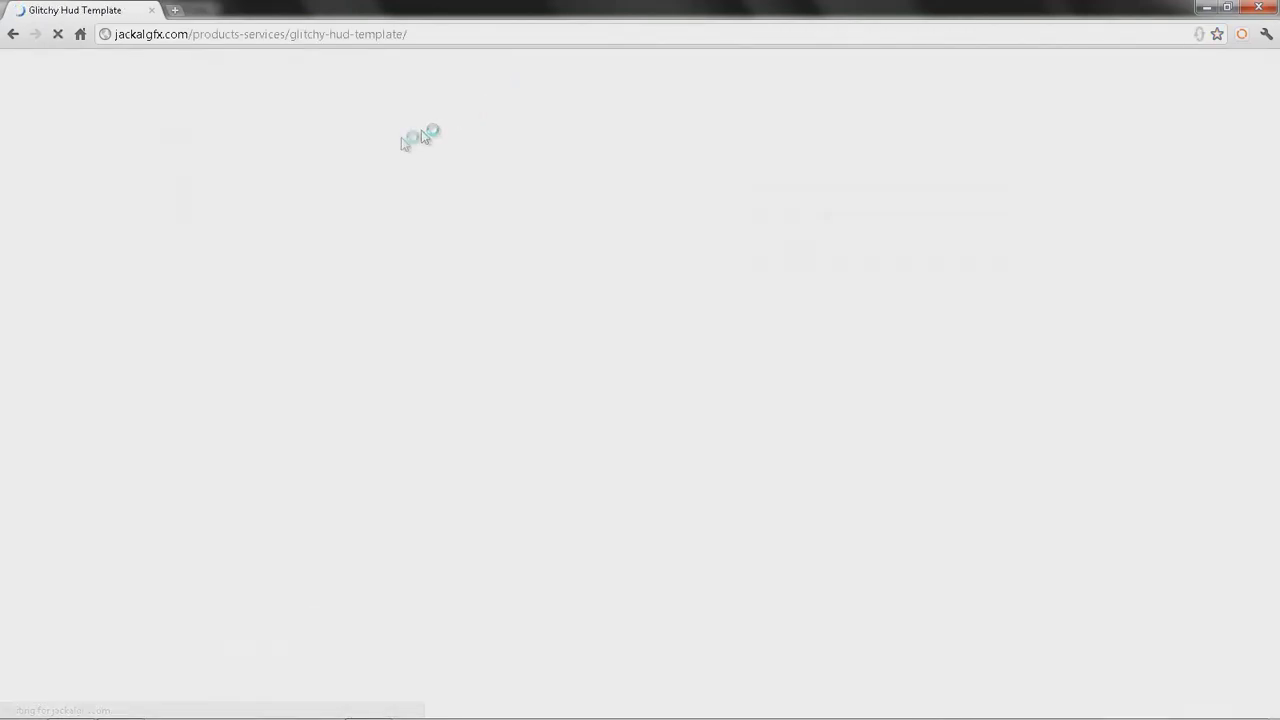
Scroll through the Glitchy Hud Template page, then close the browser.
scroll(203, 215, "down", 1)
scroll(203, 215, "down", 3)
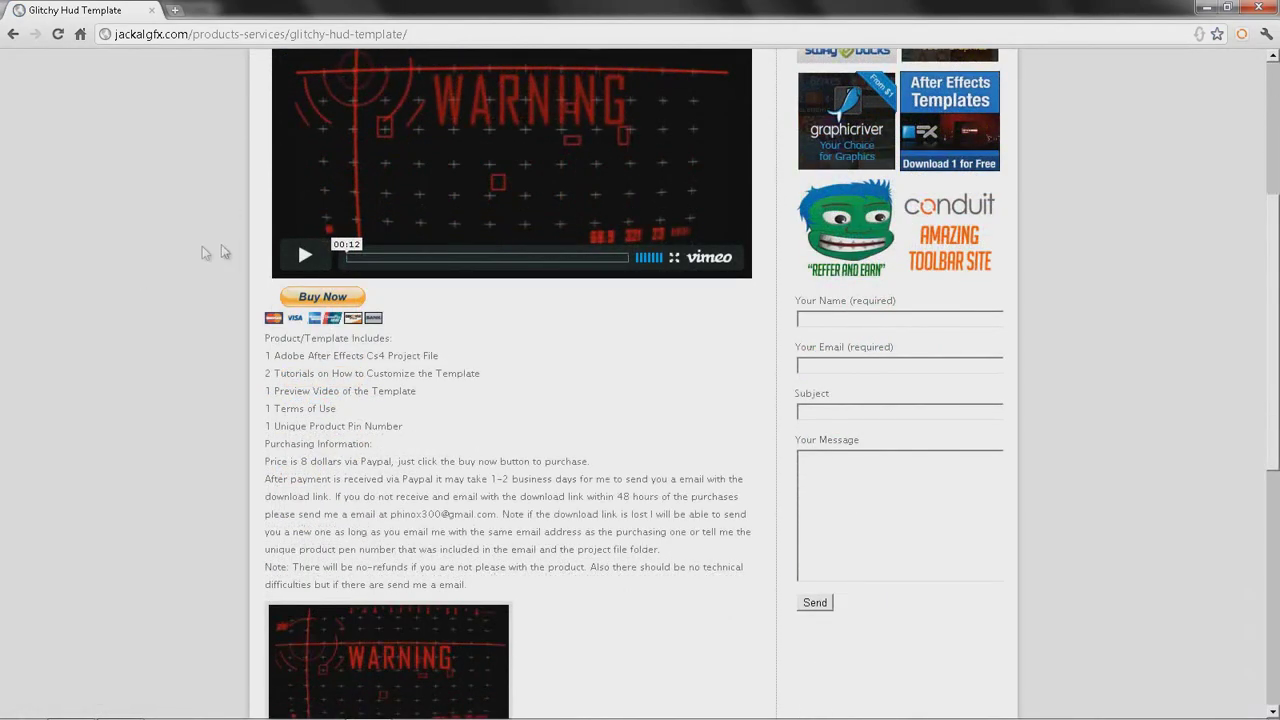
scroll(203, 245, "up", 3)
scroll(204, 258, "down", 8)
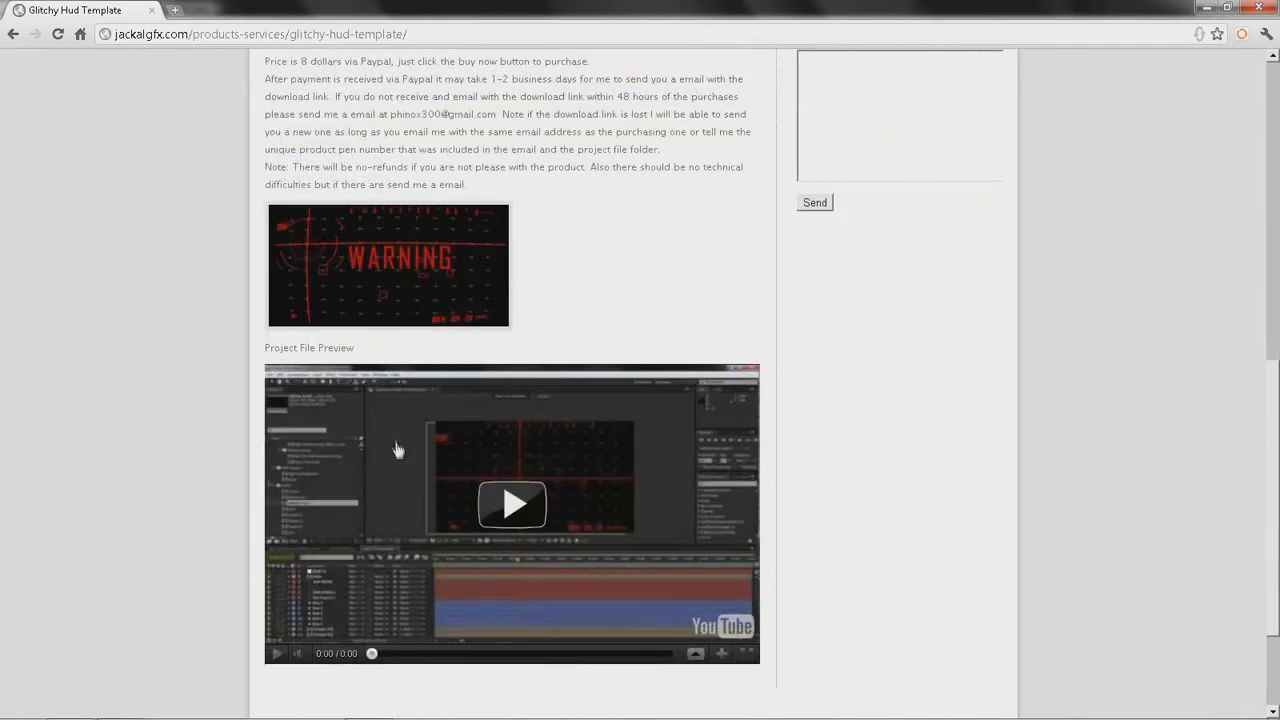
scroll(212, 431, "up", 1)
scroll(212, 431, "up", 4)
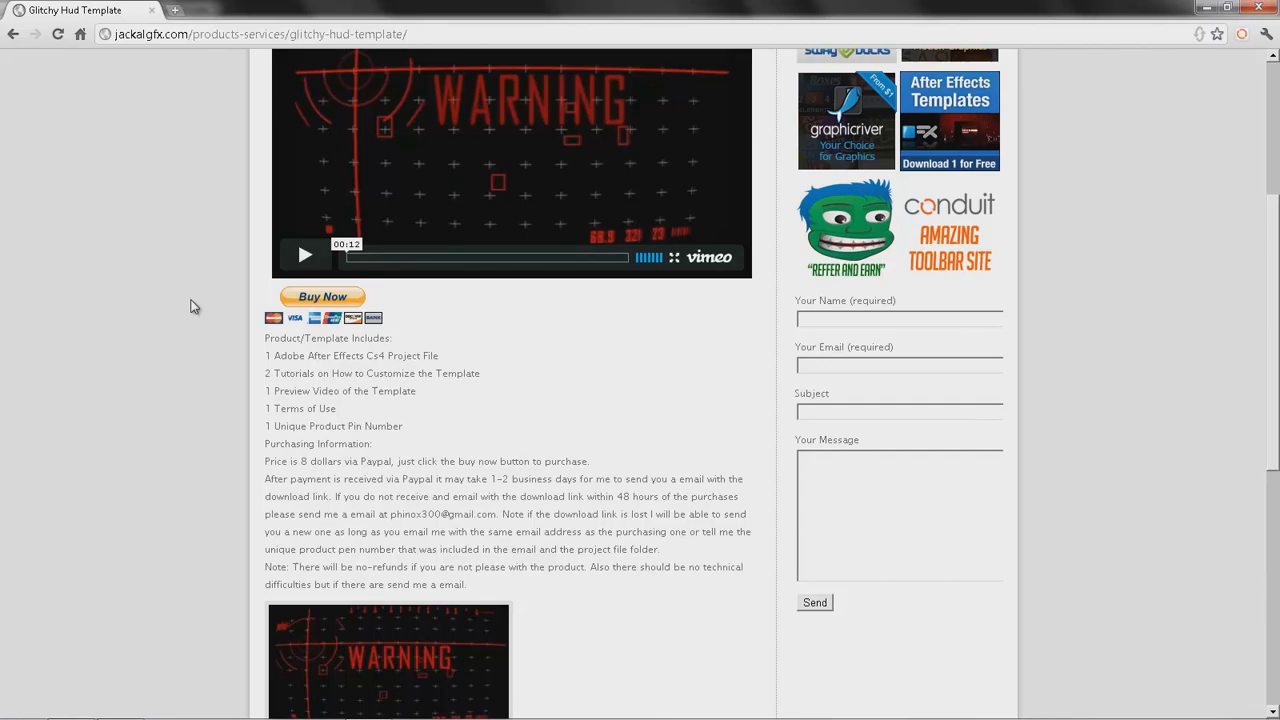
scroll(194, 307, "up", 3)
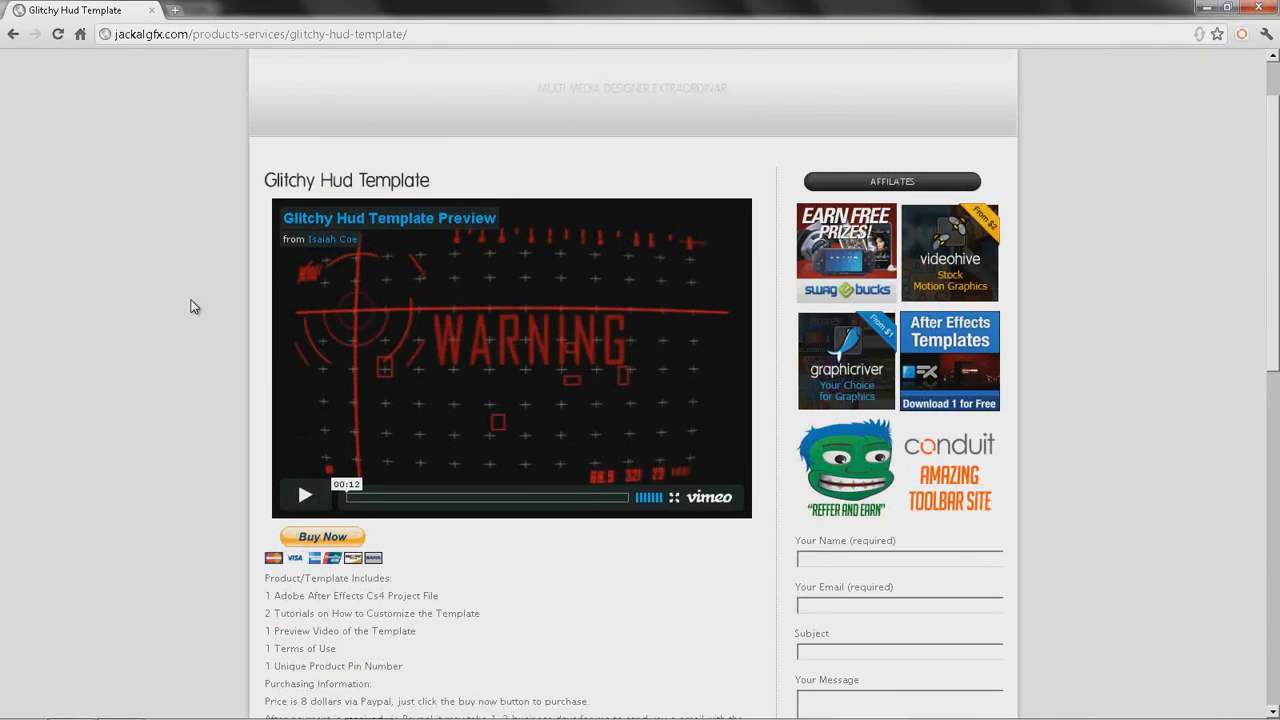
scroll(194, 307, "up", 1)
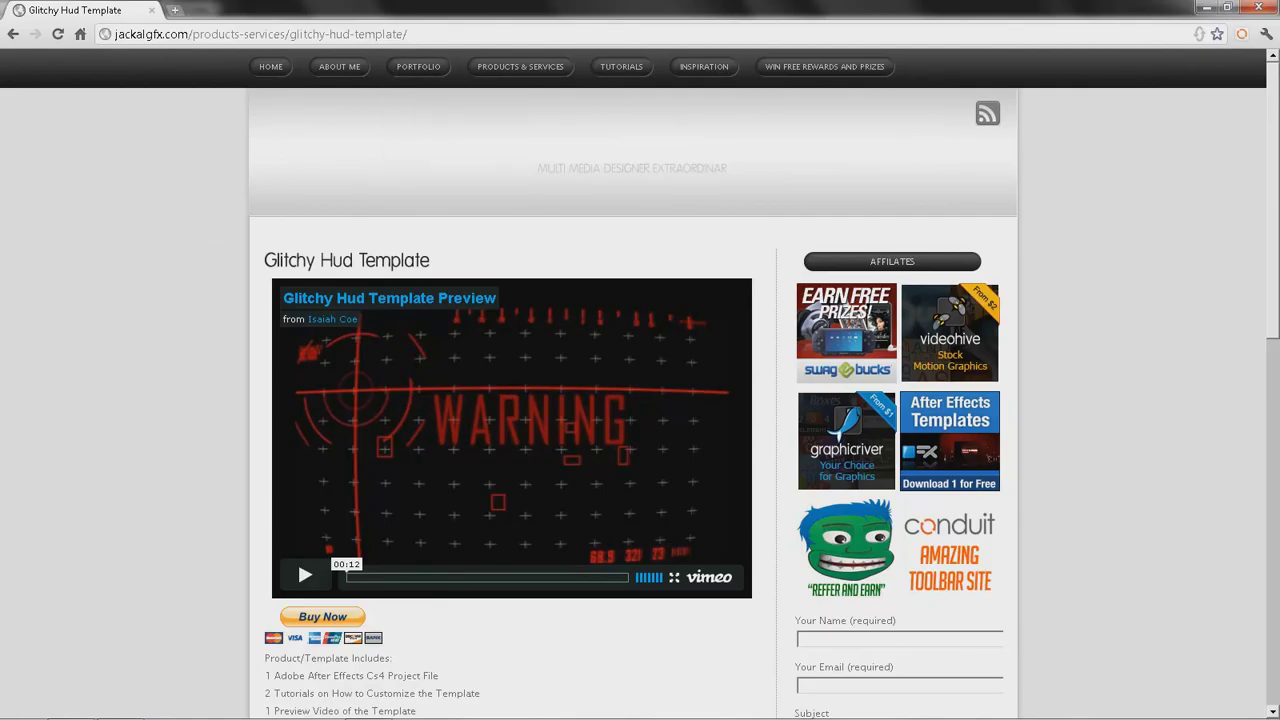
left_click(1258, 8)
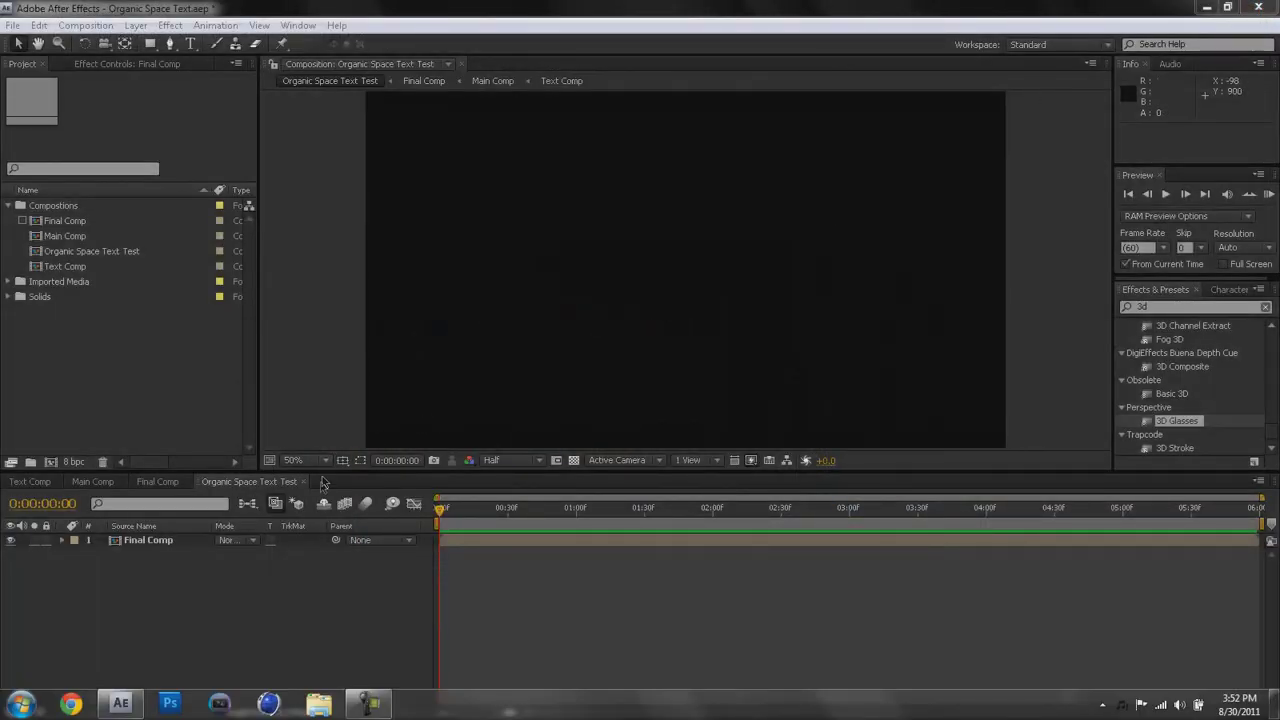
RAM-preview the Organic Space Text Test comp at 60 fps in After Effects, then stop playback.
left_click(316, 572)
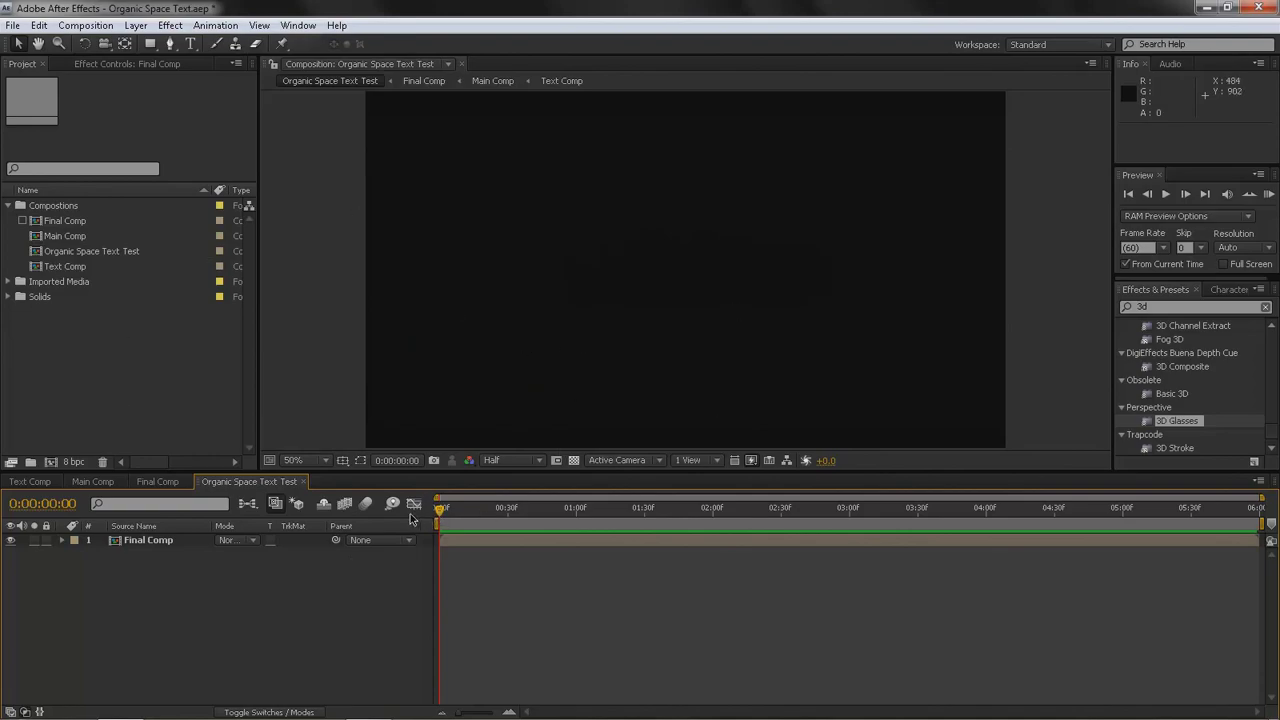
left_click(1269, 195)
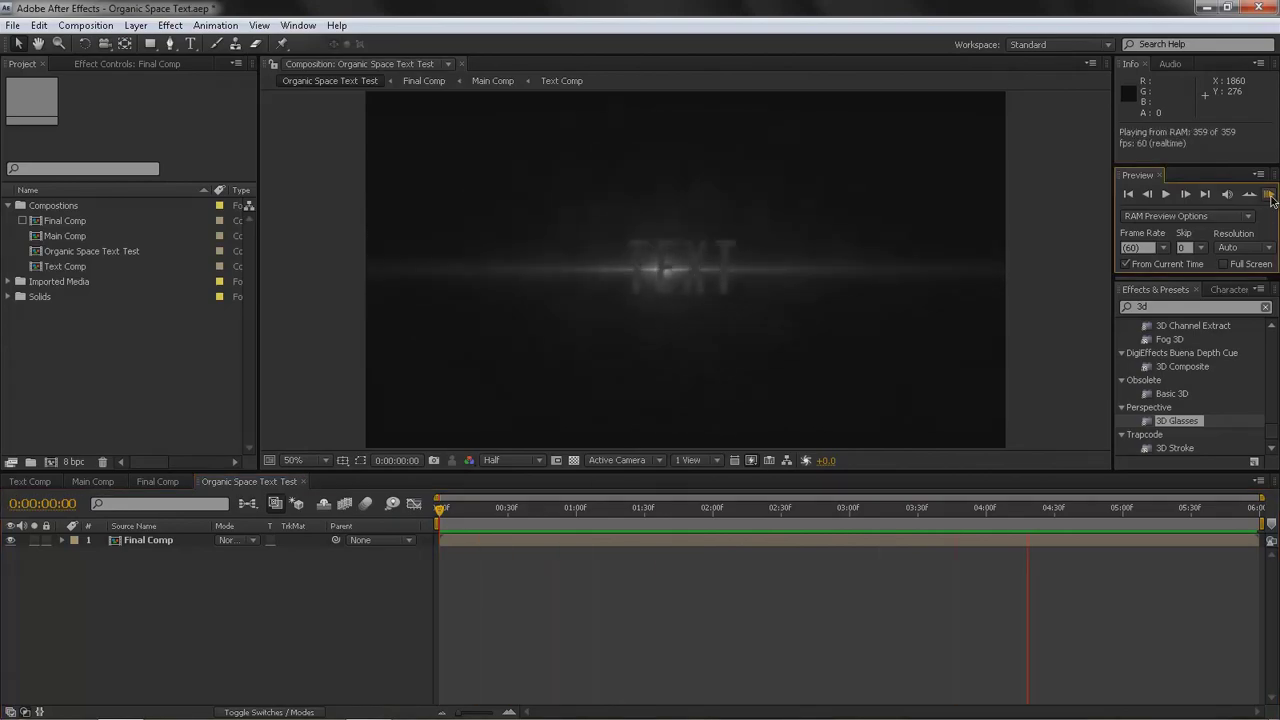
left_click(448, 523)
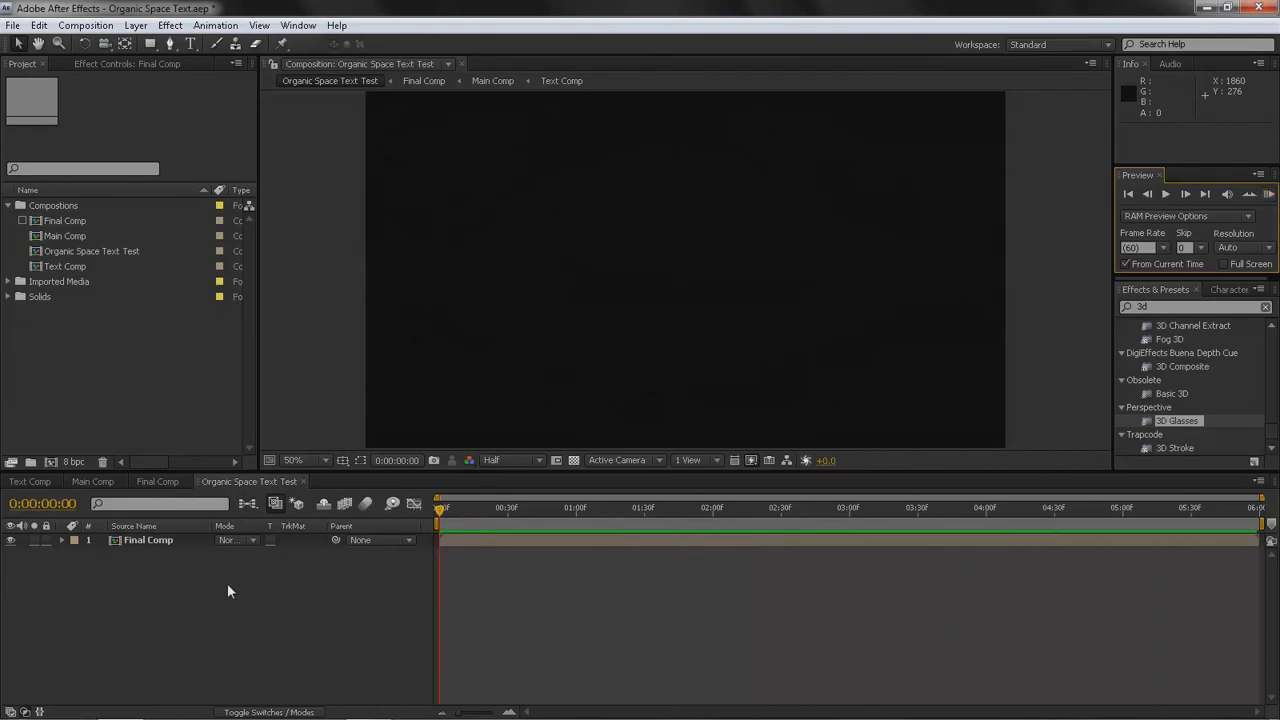
Show the Render Queue panel and drag Organic Space Text Test from the Project panel into it.
left_click(304, 27)
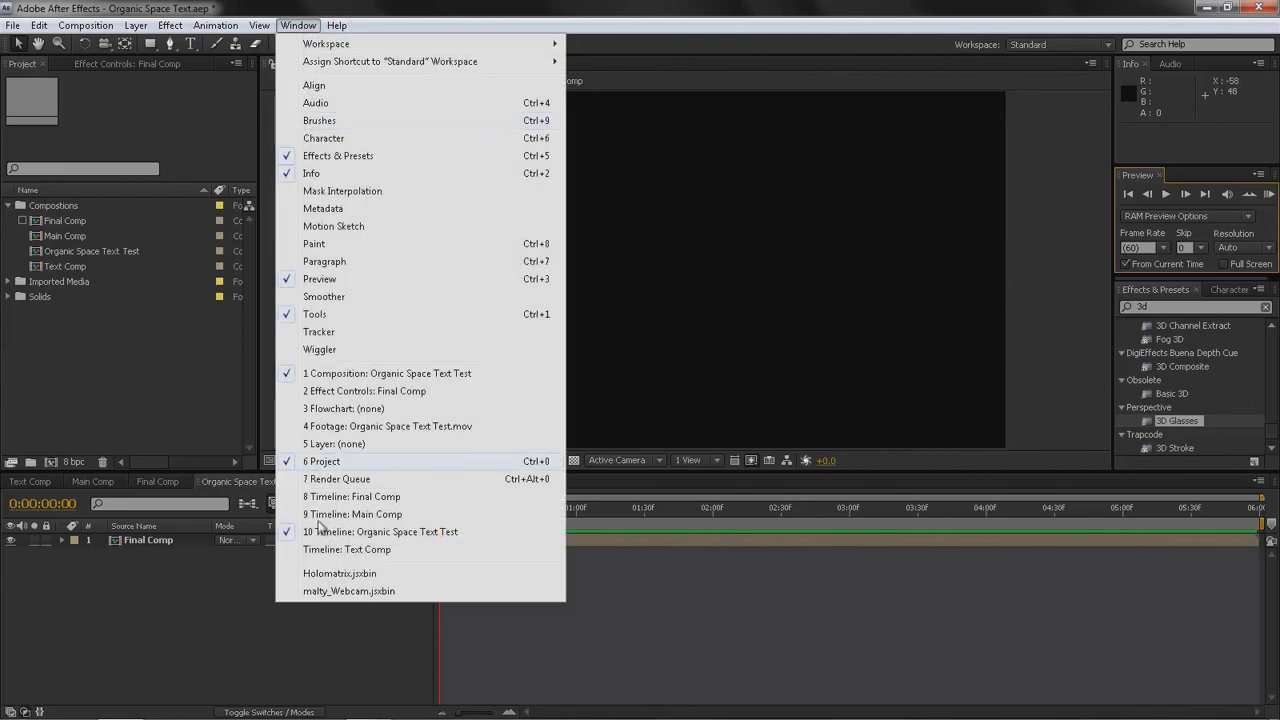
left_click(319, 482)
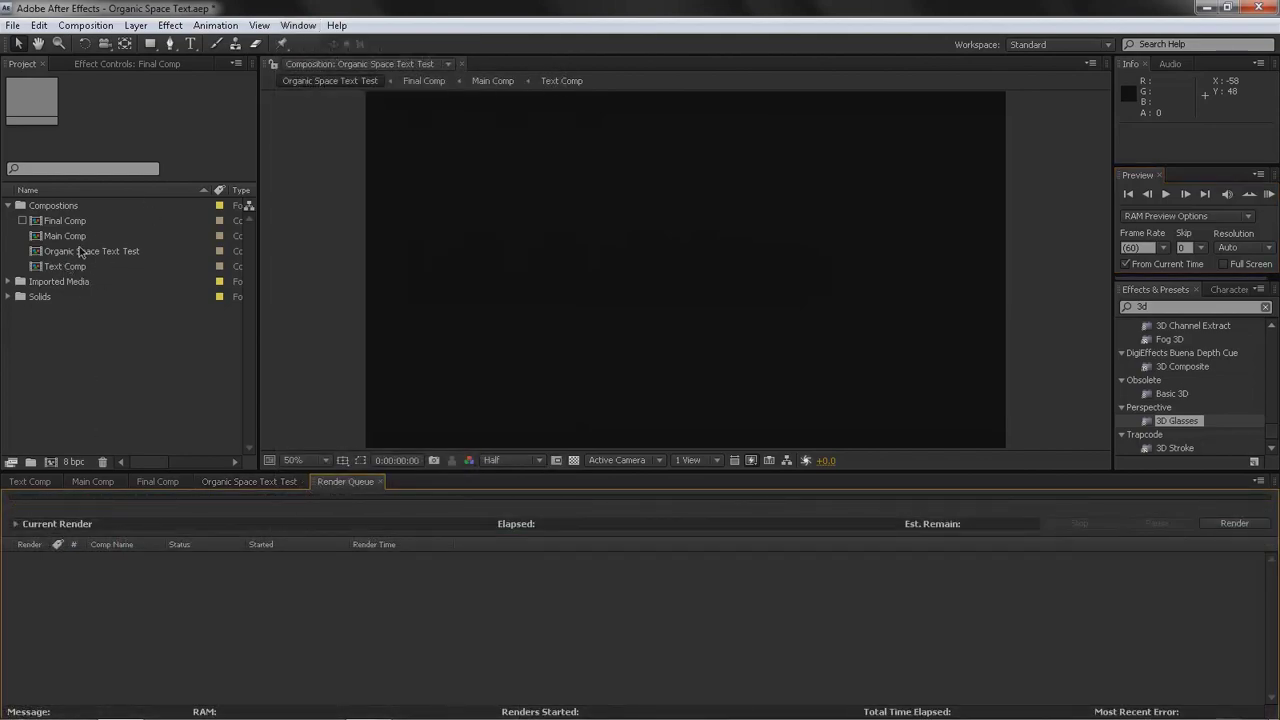
left_click_drag(88, 250, 175, 602)
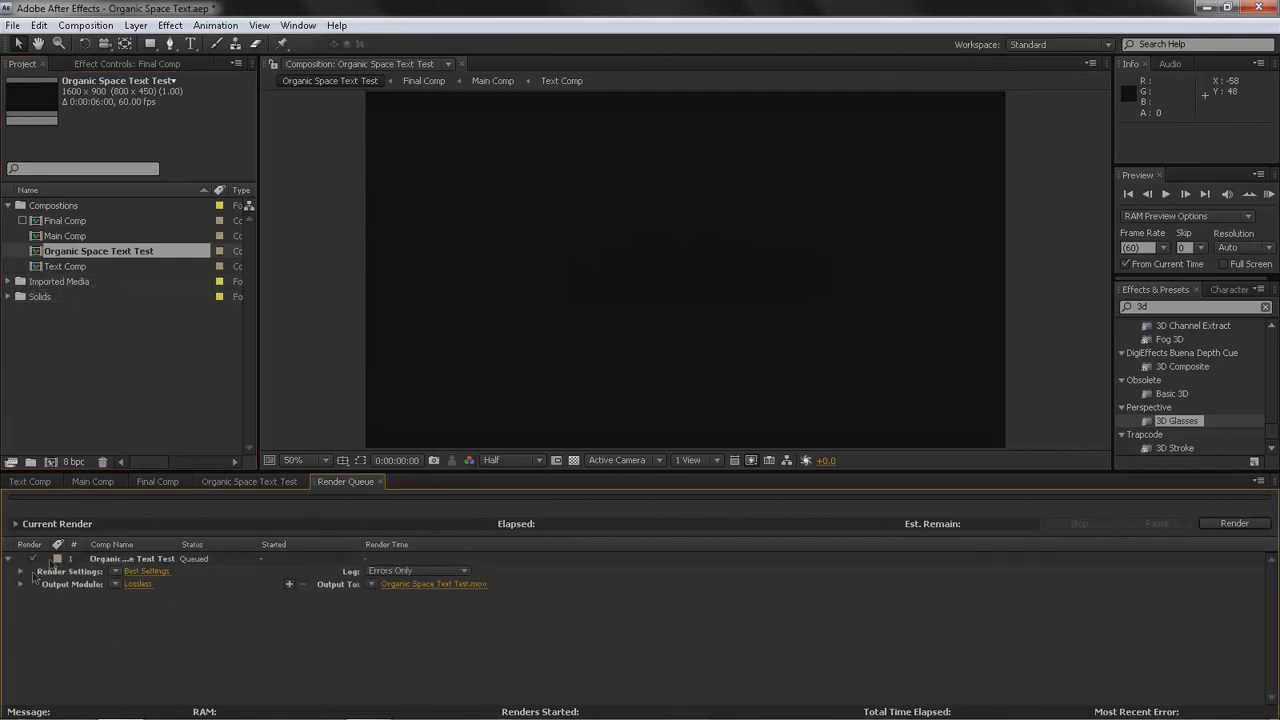
In Best Settings, set a Custom time span from 0:00:00:00 to 0:00:05:59 at 60 fps.
left_click(143, 573)
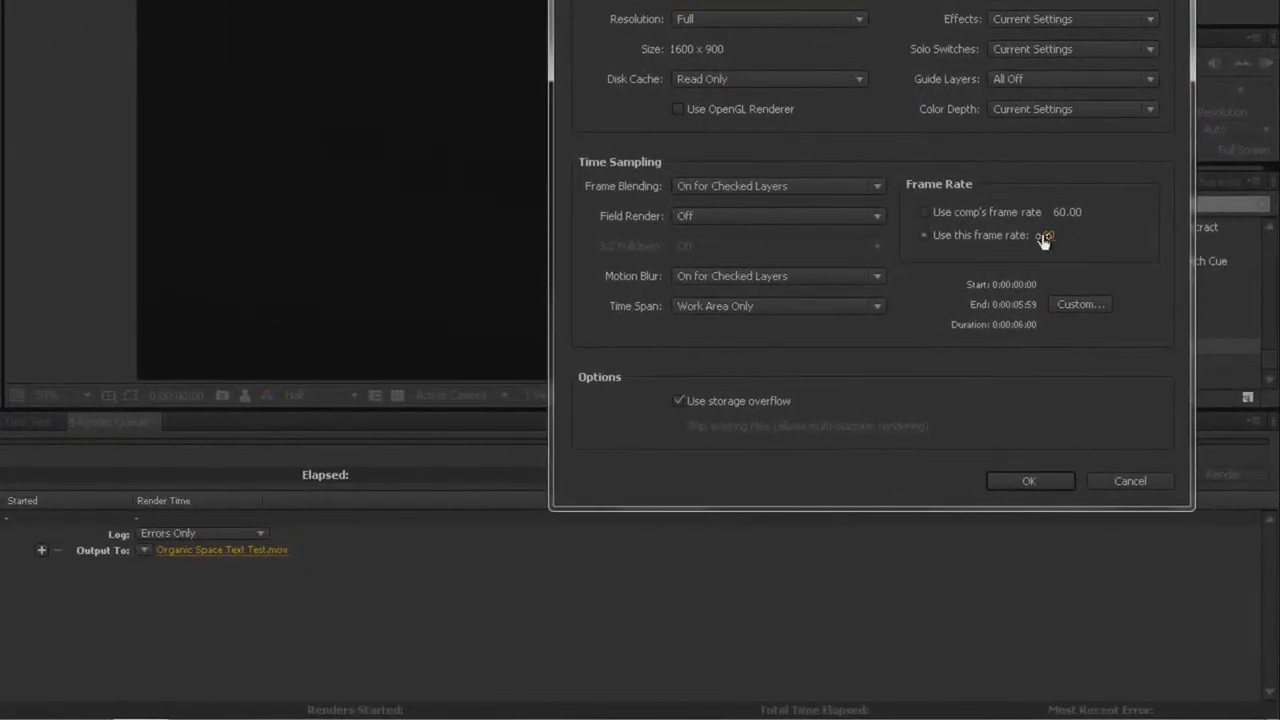
left_click(1080, 304)
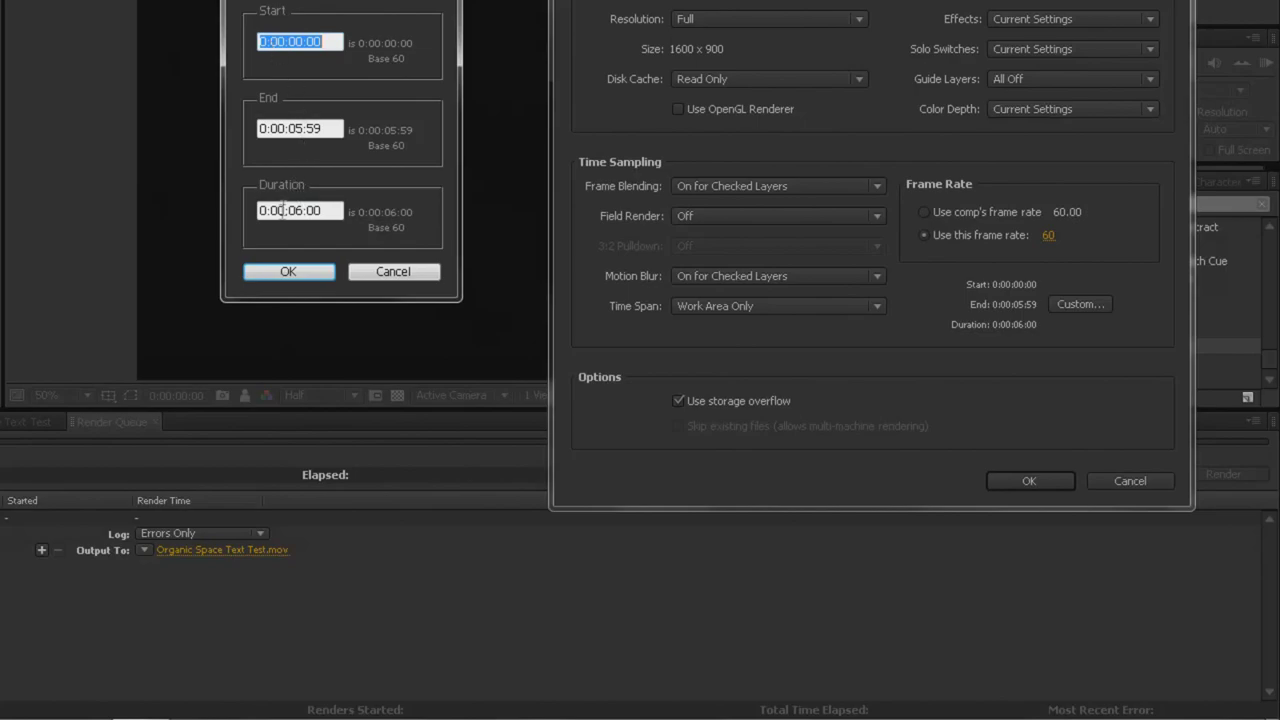
left_click(299, 129)
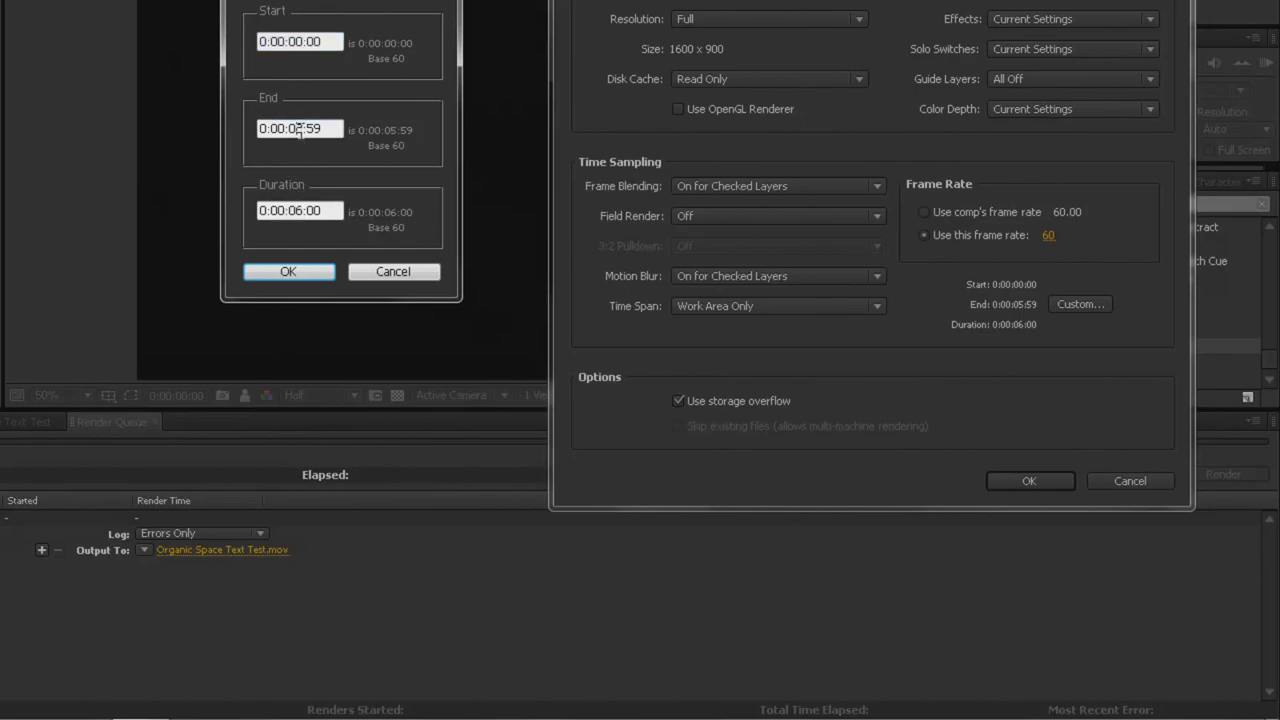
left_click_drag(303, 129, 297, 129)
type("3")
left_click_drag(296, 129, 302, 130)
type("5")
key("Tab")
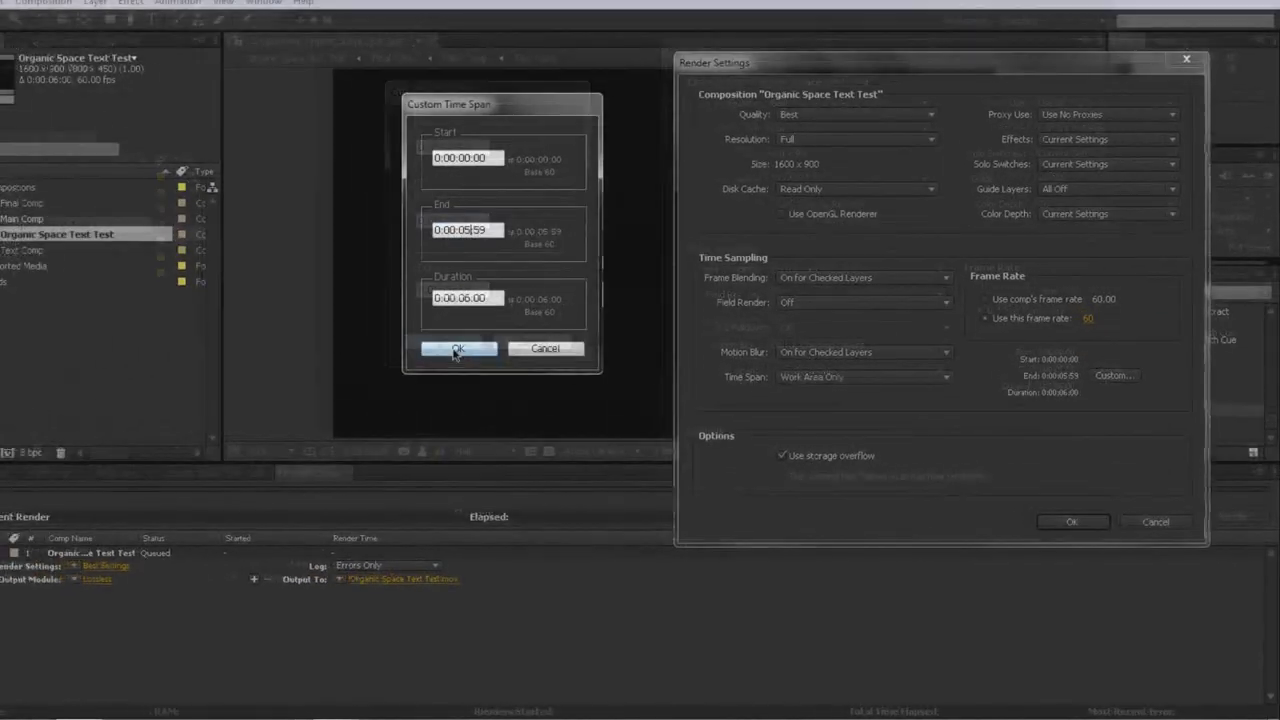
left_click(305, 280)
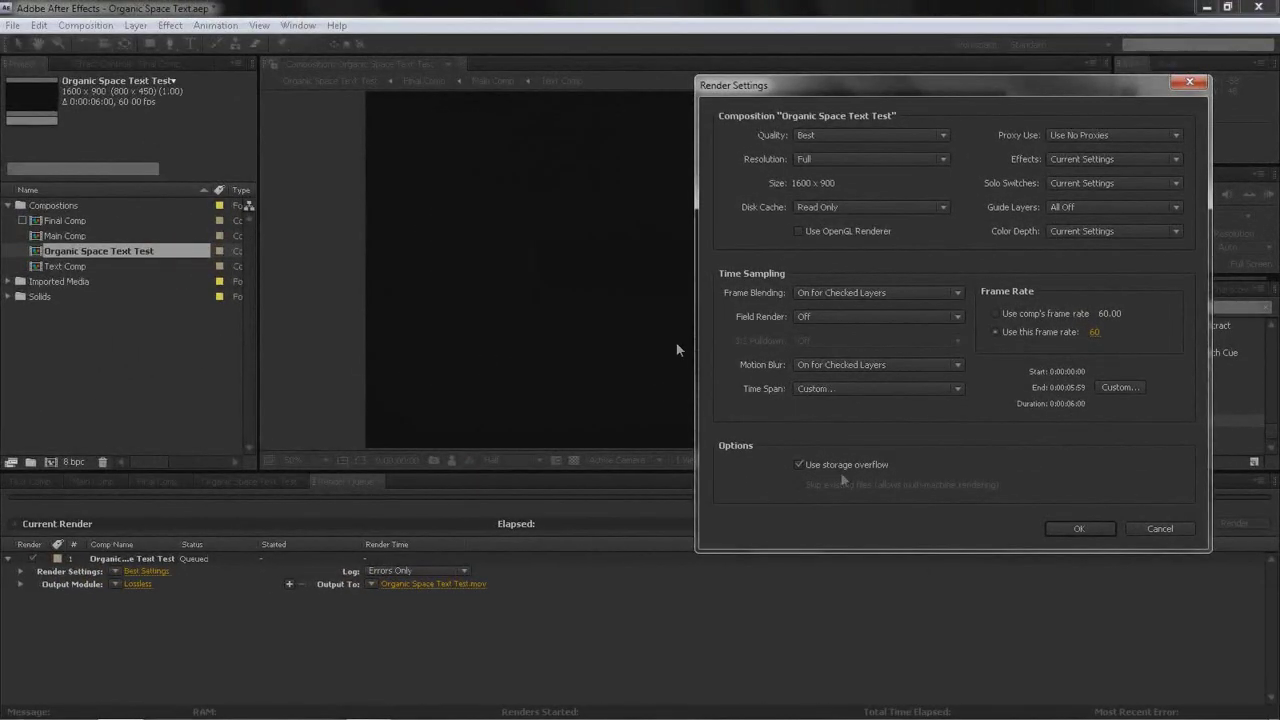
left_click(1080, 528)
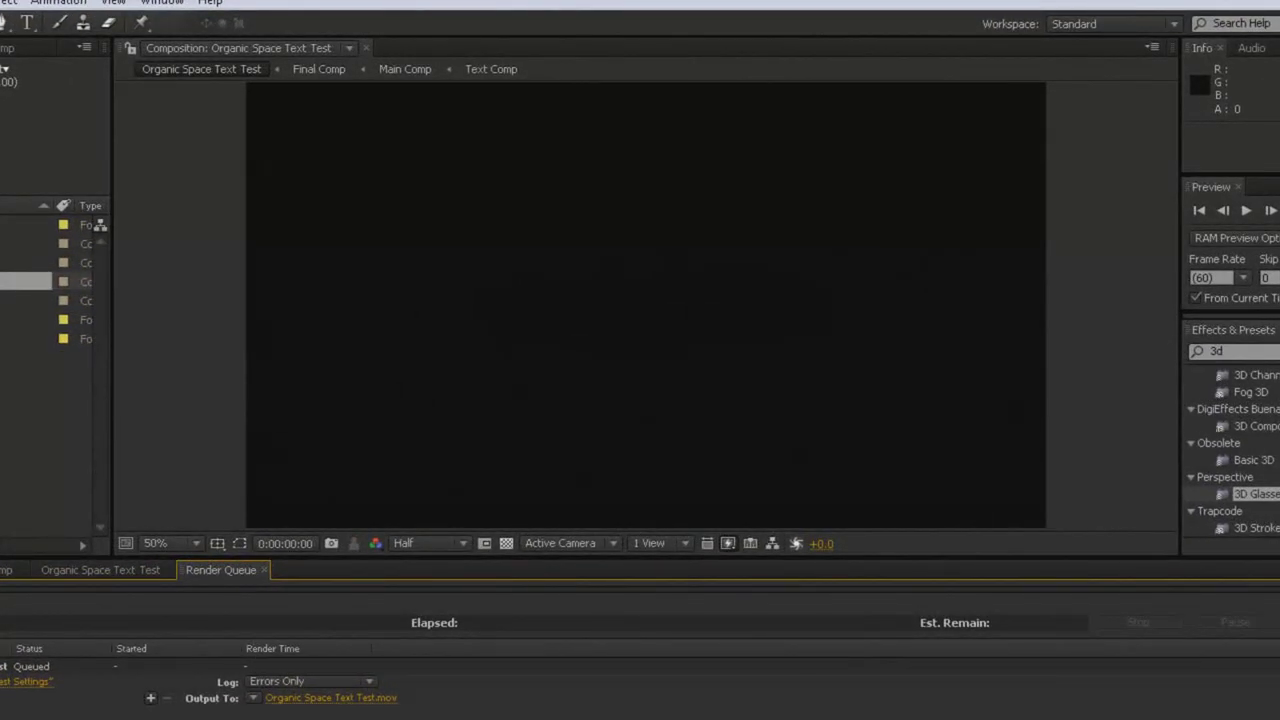
Open the Lossless output module settings and keep QuickTime Movie as the format.
left_click(3, 698)
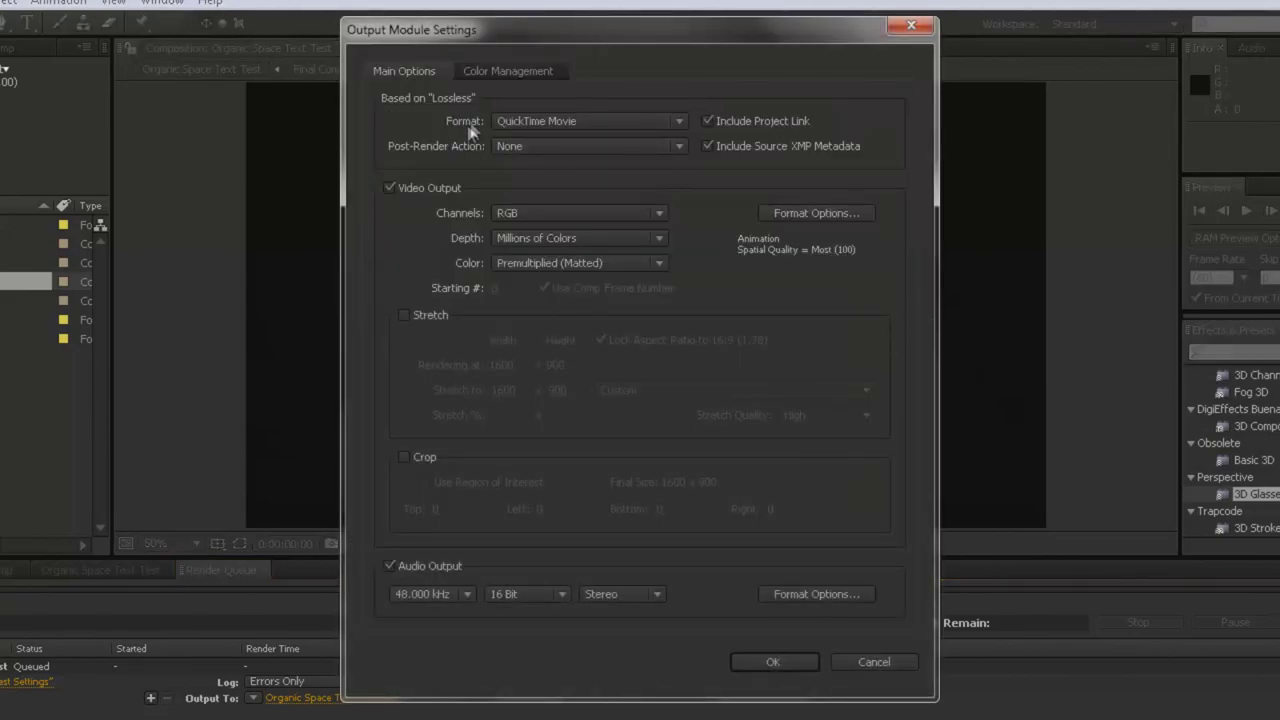
left_click(513, 122)
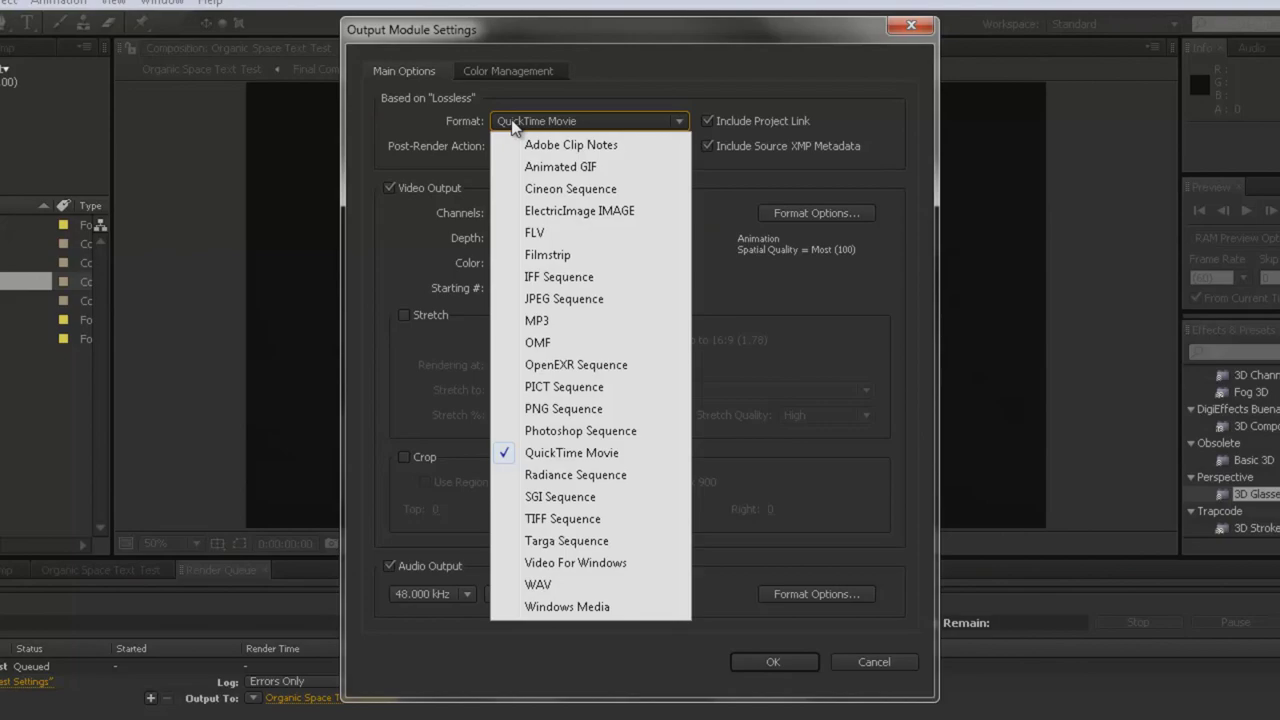
left_click(572, 458)
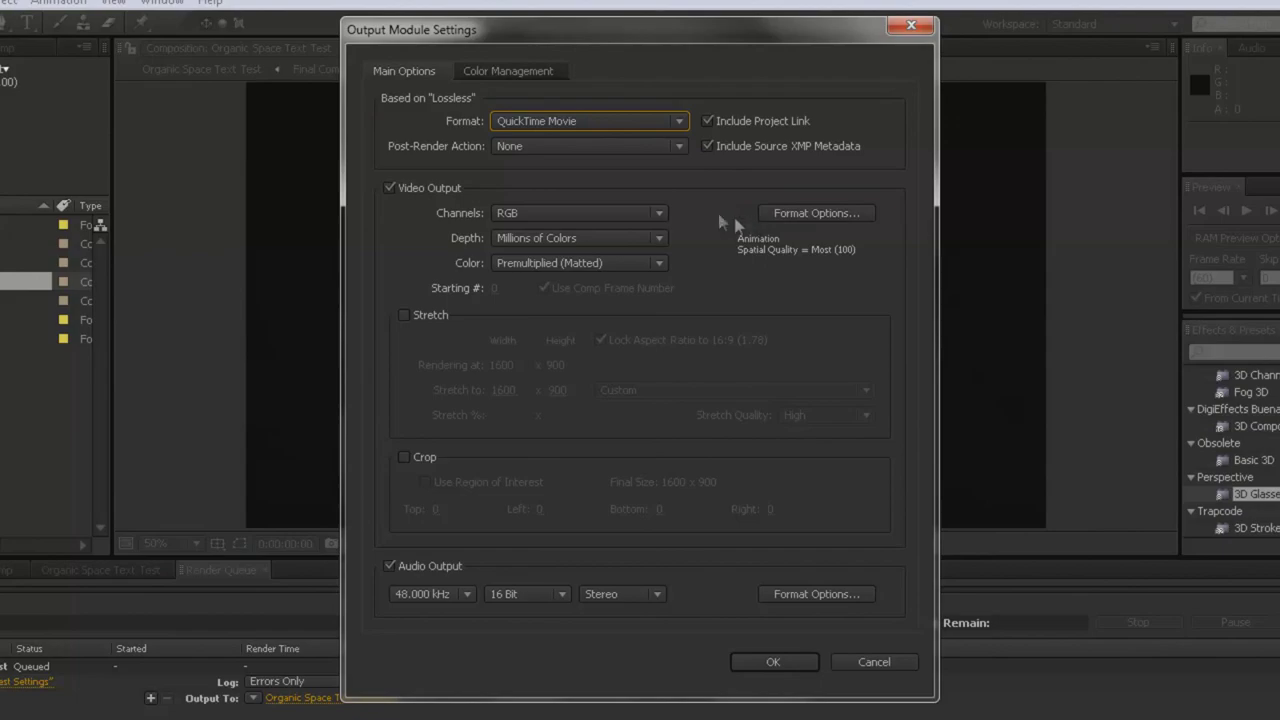
Set QuickTime compression to Animation, 60 fps, Millions of Colors, Best quality.
left_click(784, 213)
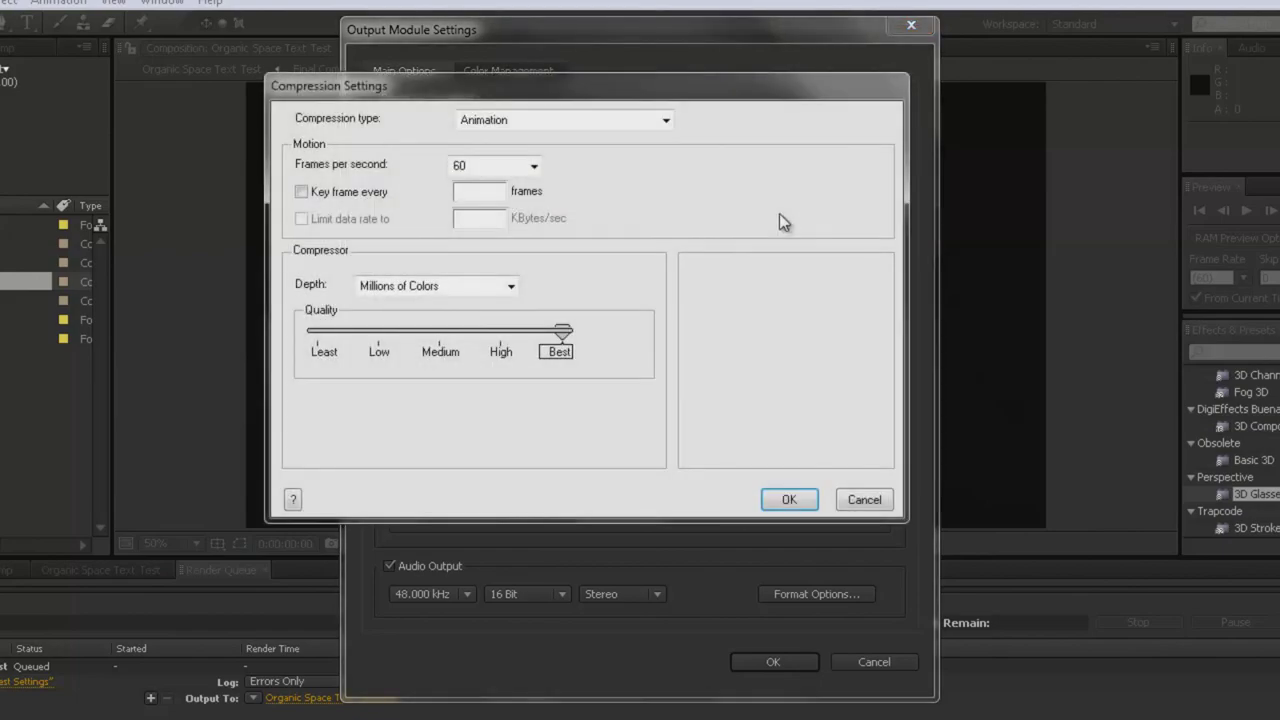
left_click(556, 122)
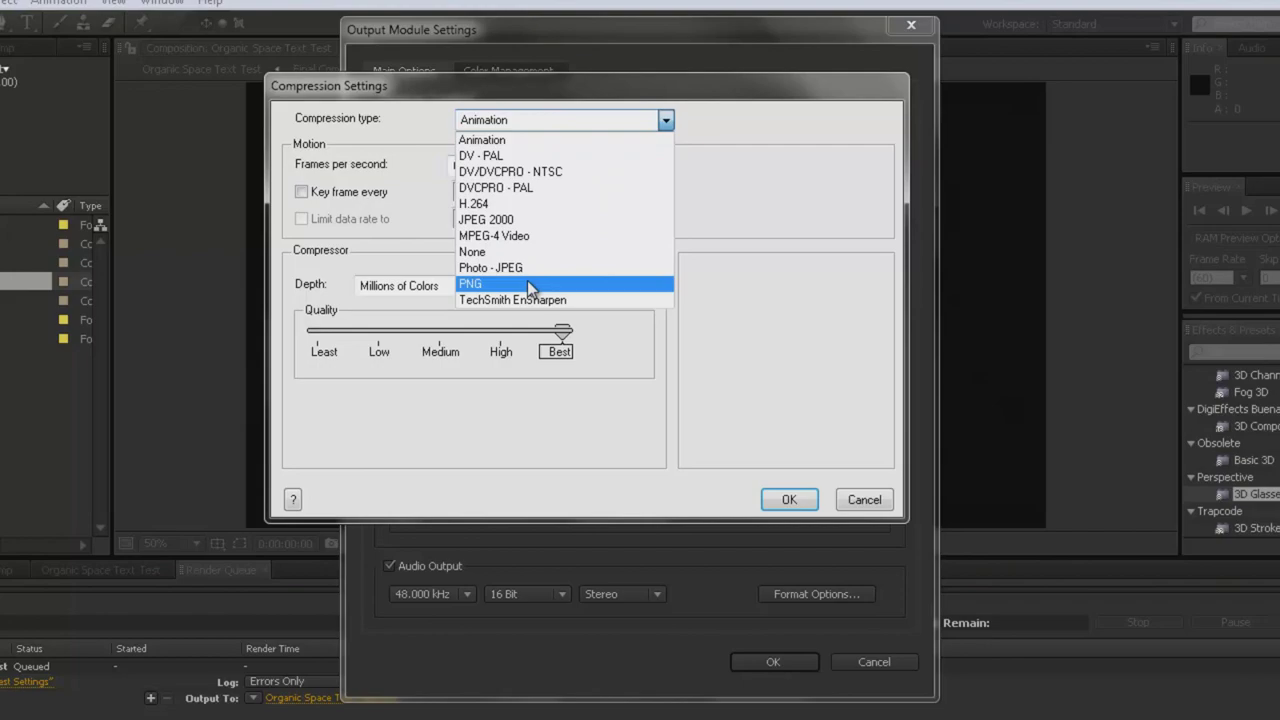
left_click(497, 147)
left_click(514, 170)
left_click(514, 171)
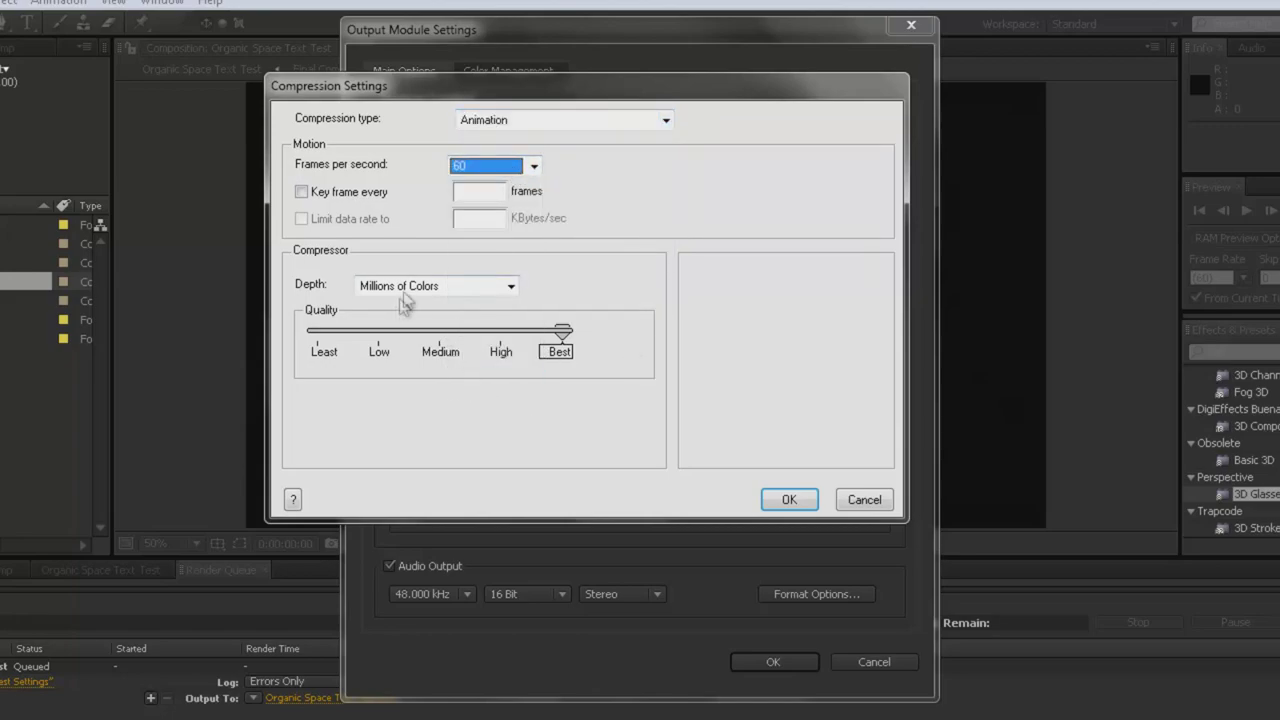
left_click(405, 287)
left_click(405, 290)
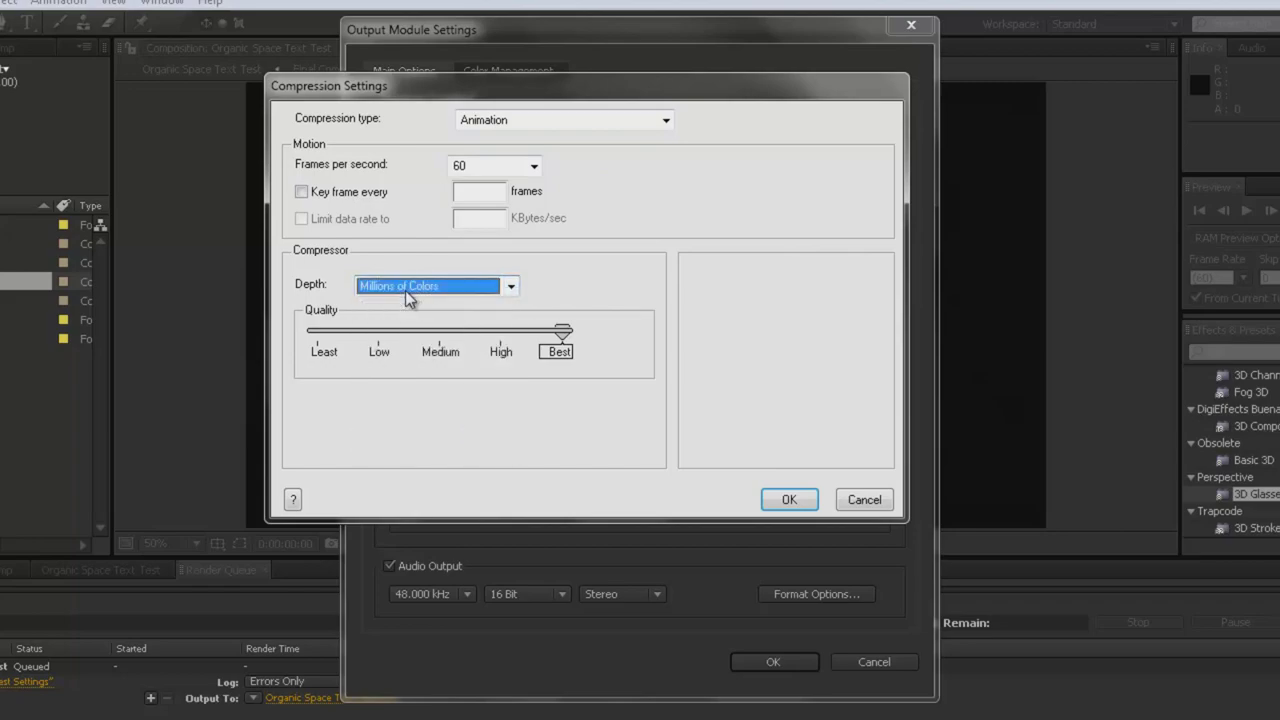
left_click(786, 501)
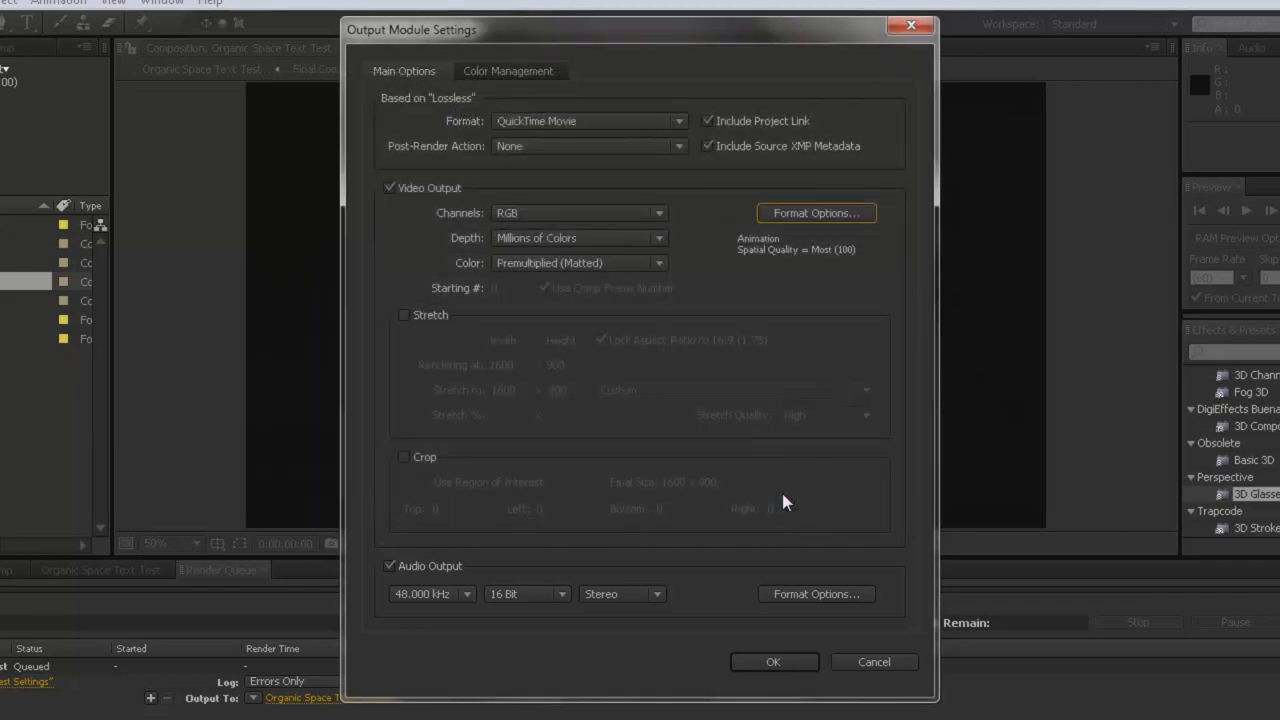
In Color Management, toggle Preserve RGB off and back on, leaving it enabled.
left_click(508, 71)
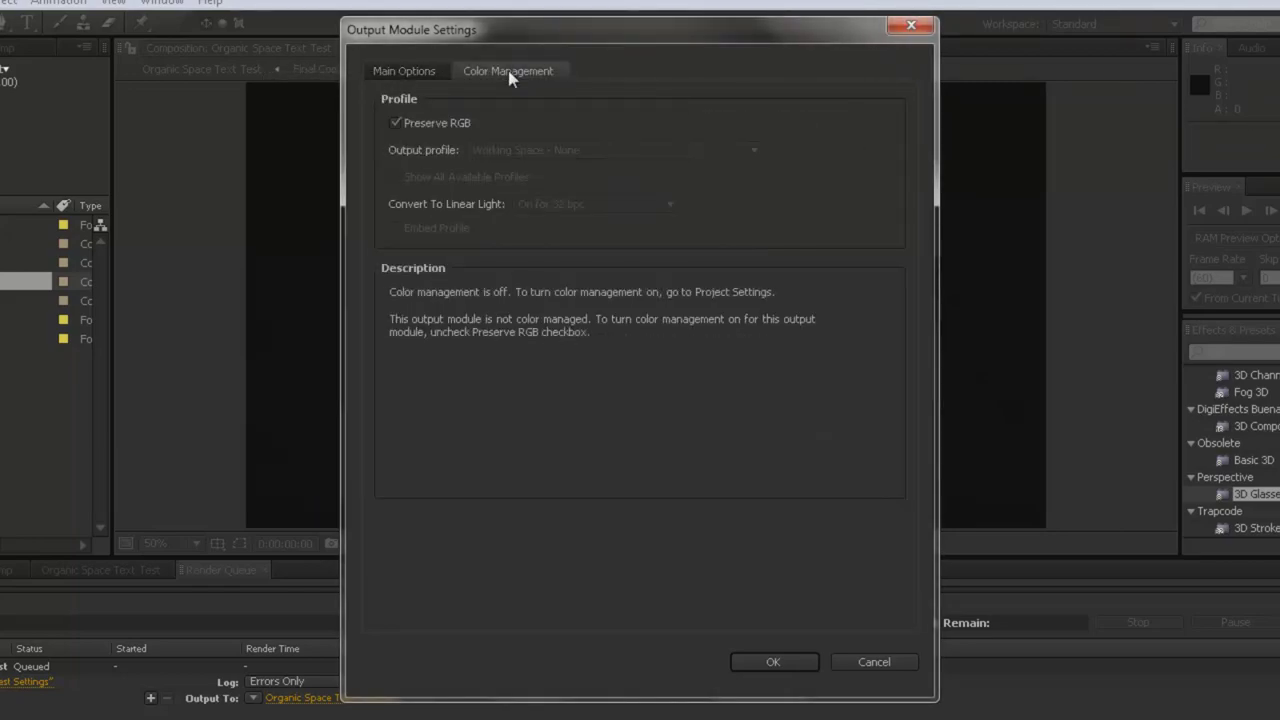
left_click(395, 124)
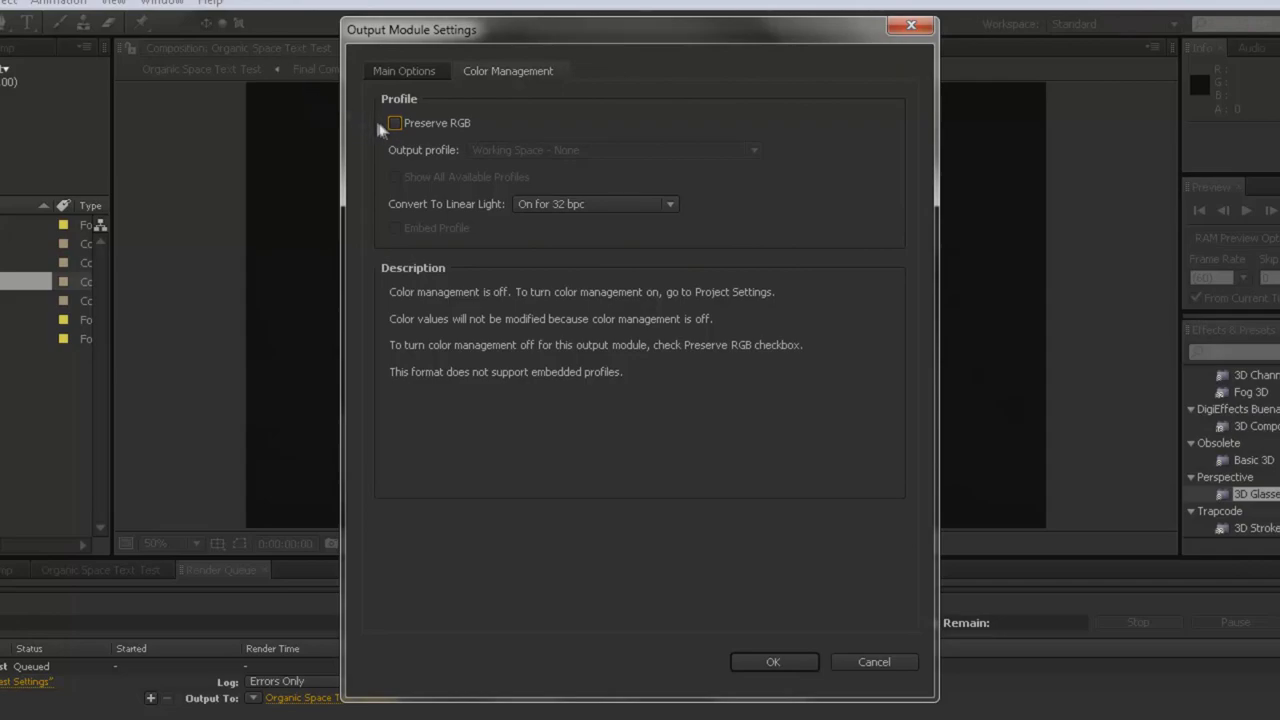
left_click(395, 123)
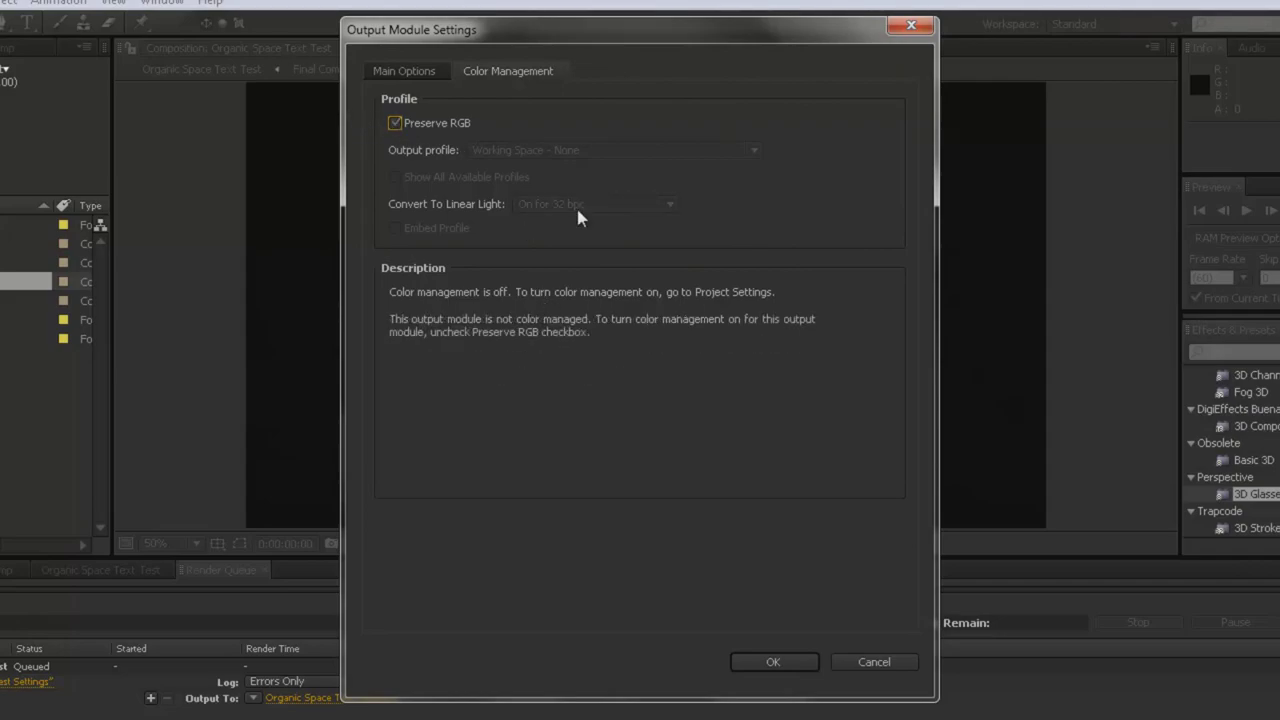
Back in Main Options, toggle the Audio Output checkbox off and on again.
left_click(414, 73)
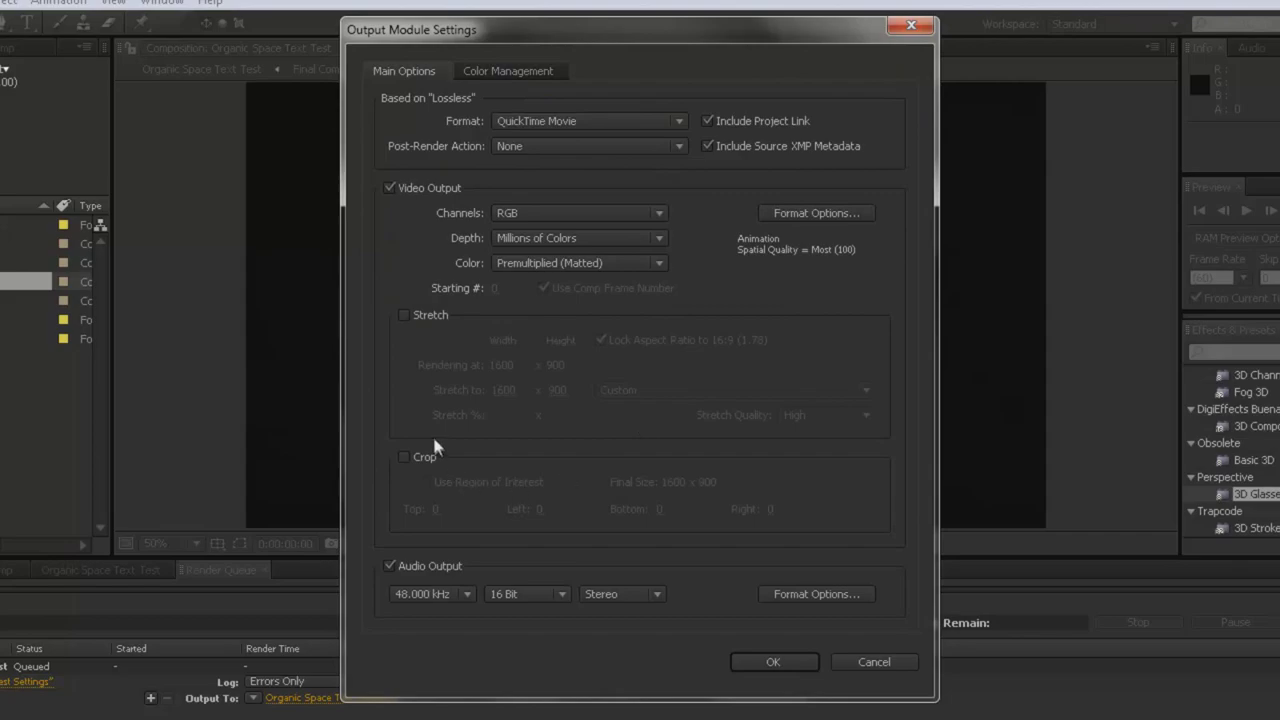
left_click(388, 566)
left_click(388, 566)
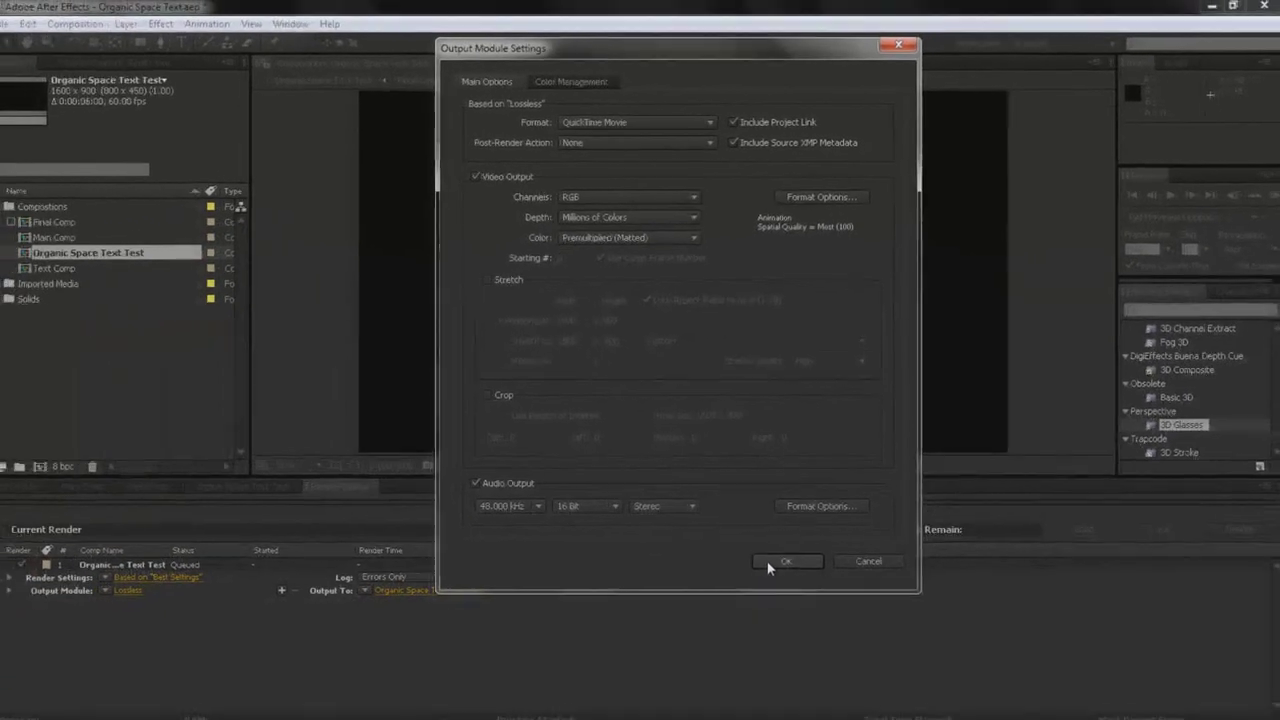
Apply the output module, save the output as Organic Space Text Test.mov on the Desktop, and start rendering.
left_click(770, 563)
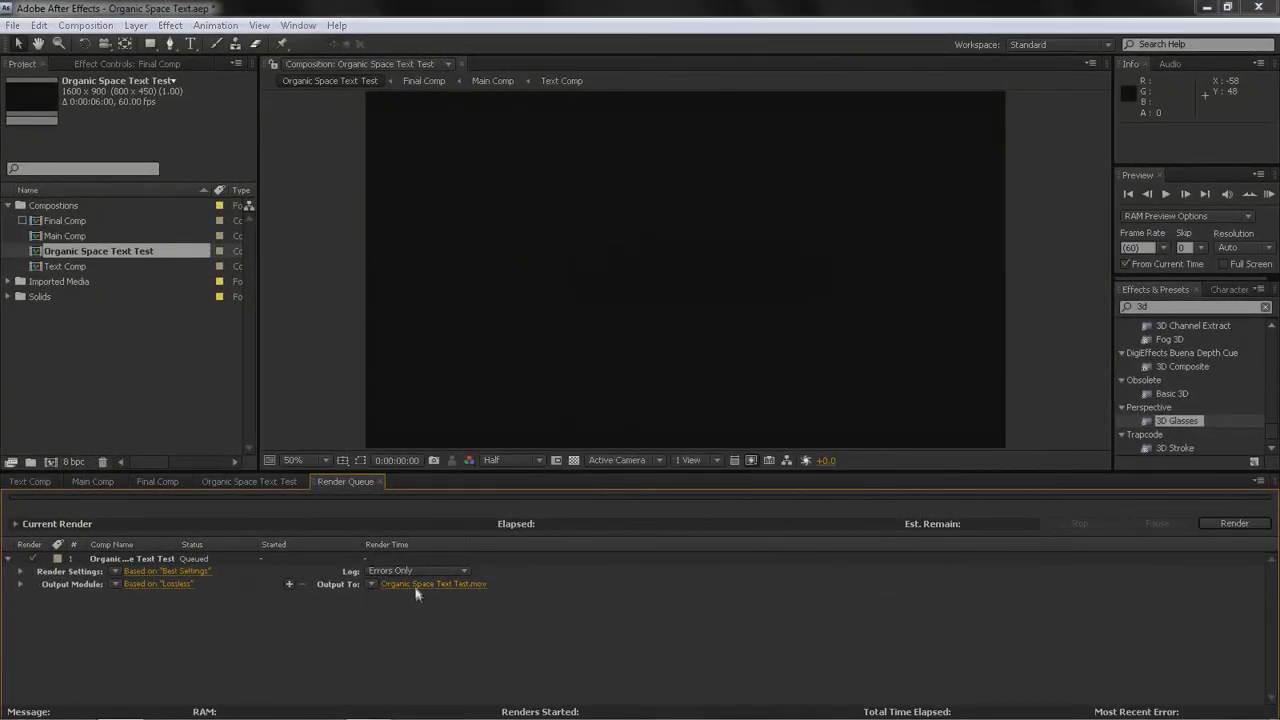
left_click(395, 584)
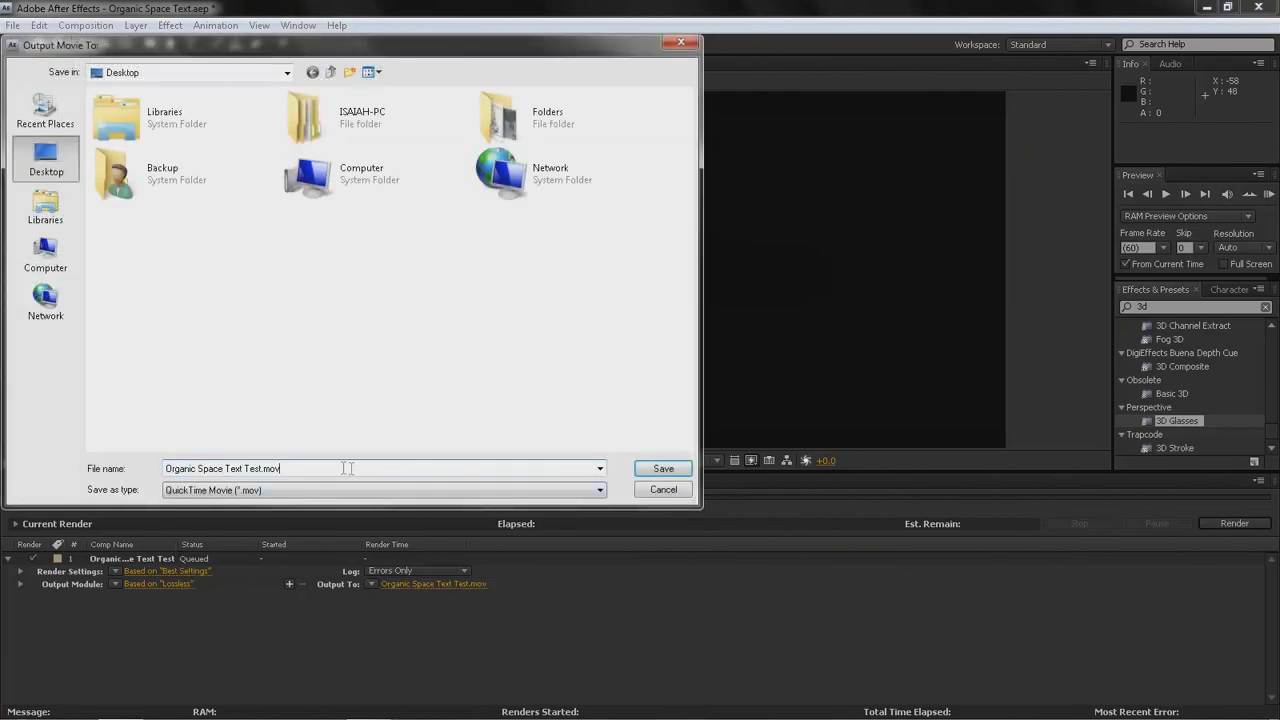
left_click(662, 469)
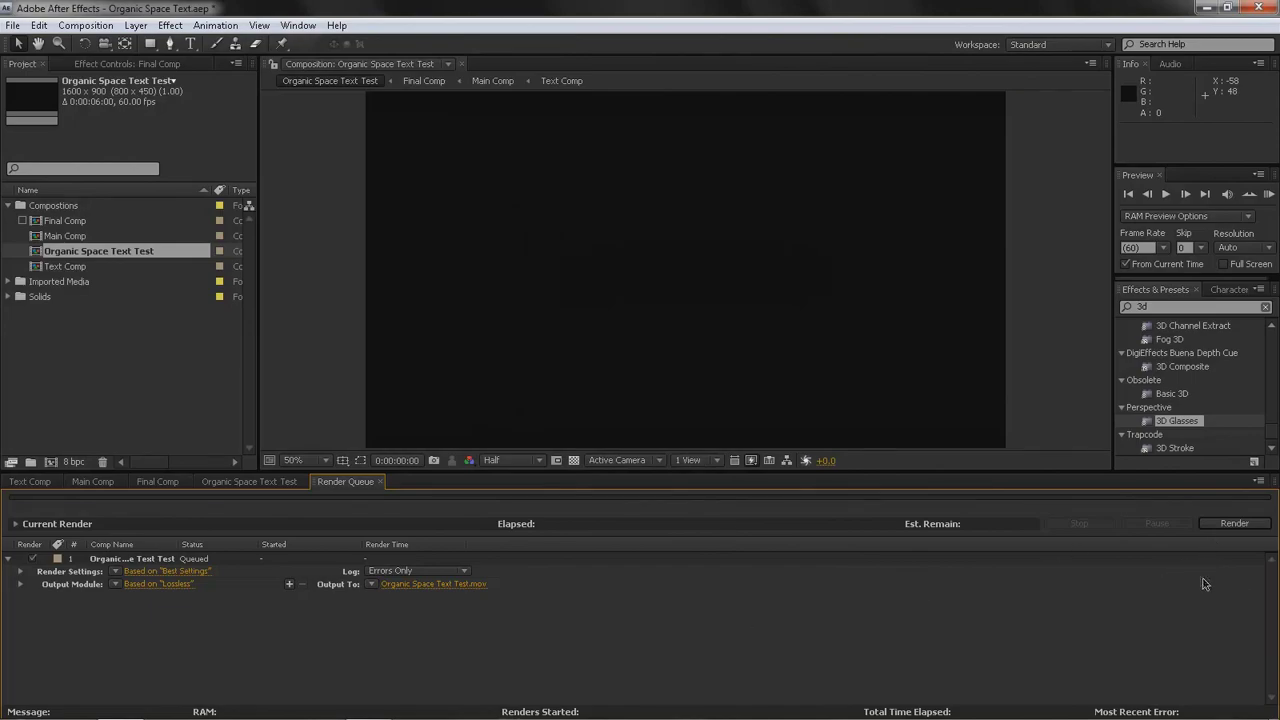
left_click(1222, 524)
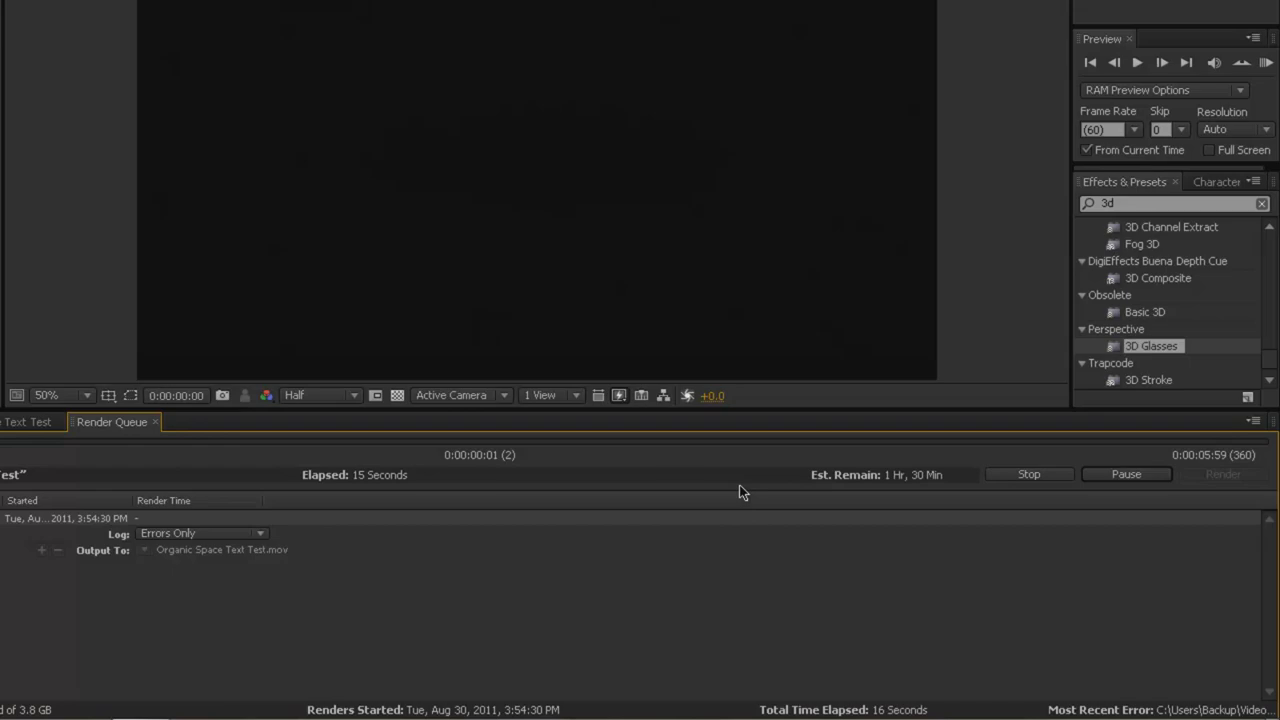
Suspend screen refresh with Caps Lock, stop the render after 28 seconds, then close the Render Queue.
key("Caps_Lock")
left_click(1047, 474)
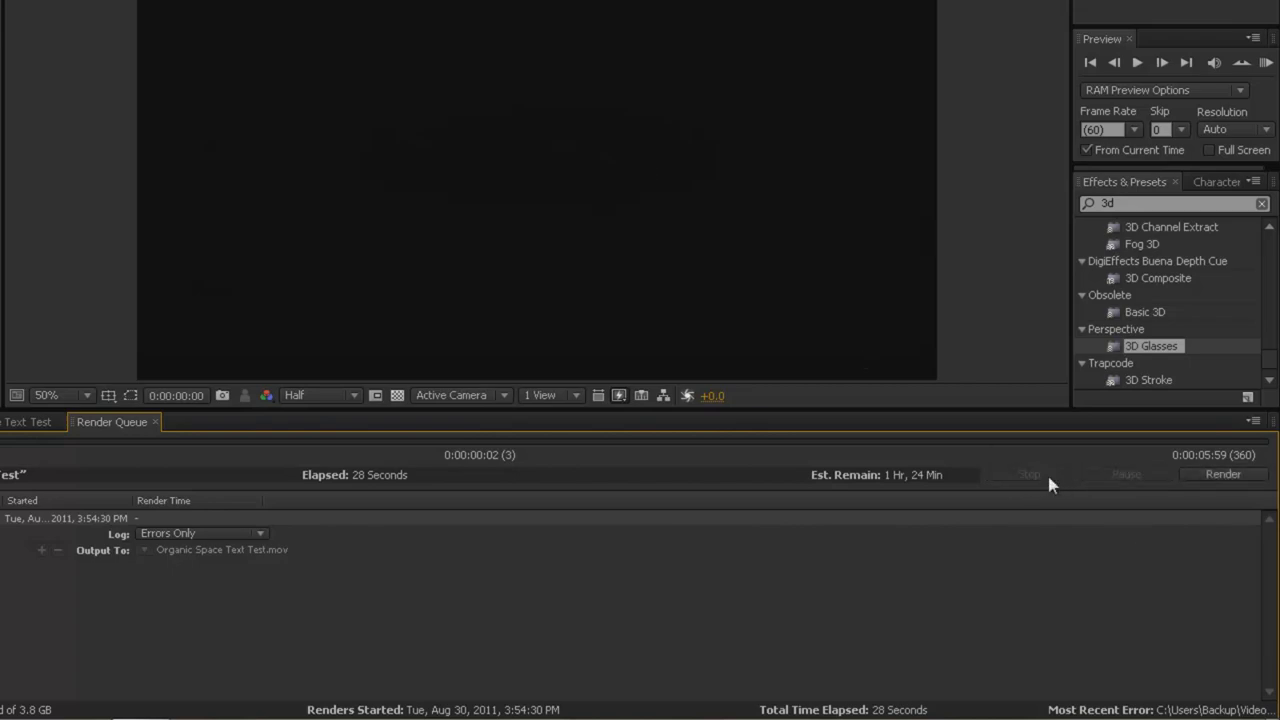
key("Caps_Lock")
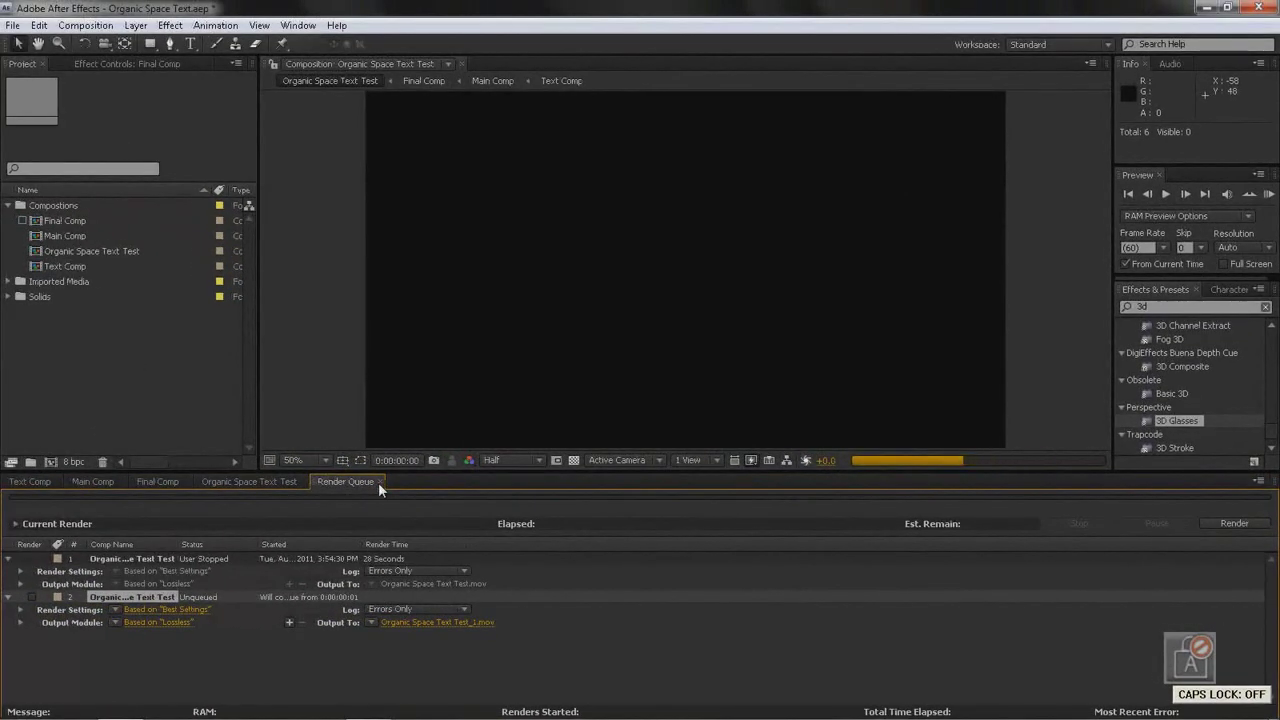
left_click(163, 424)
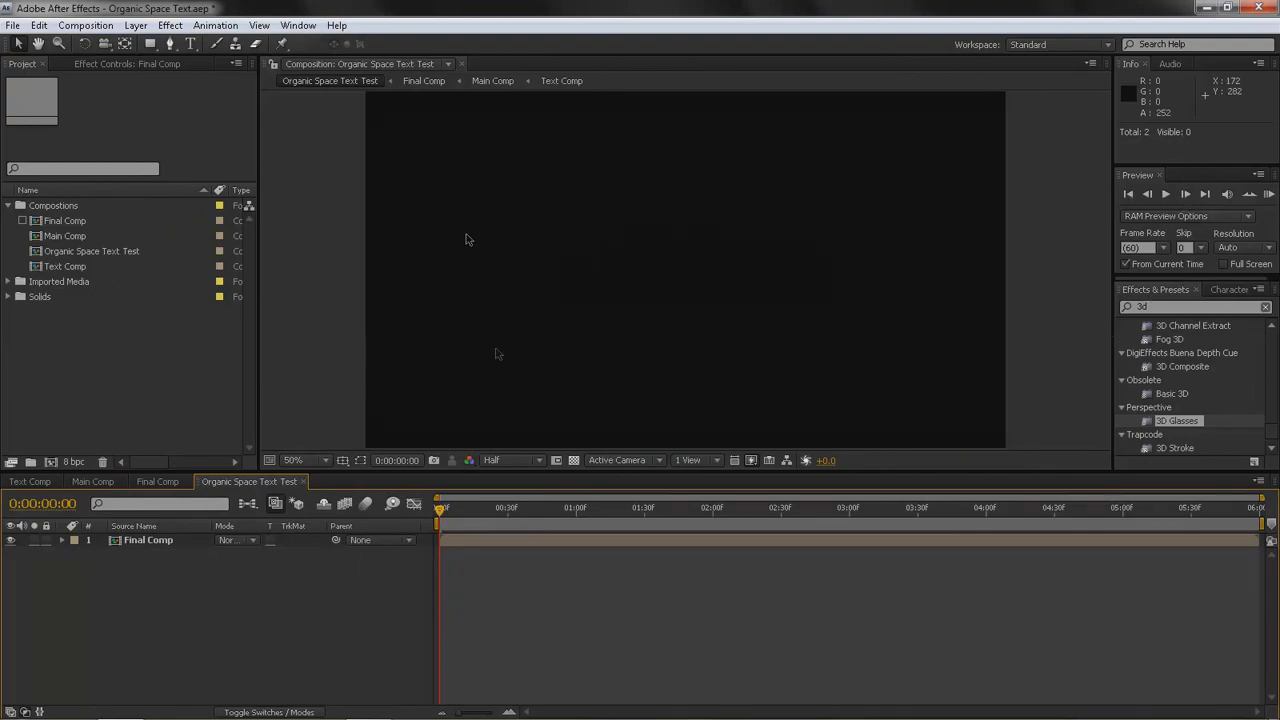
Open Edit > Preferences > Display.
left_click(38, 26)
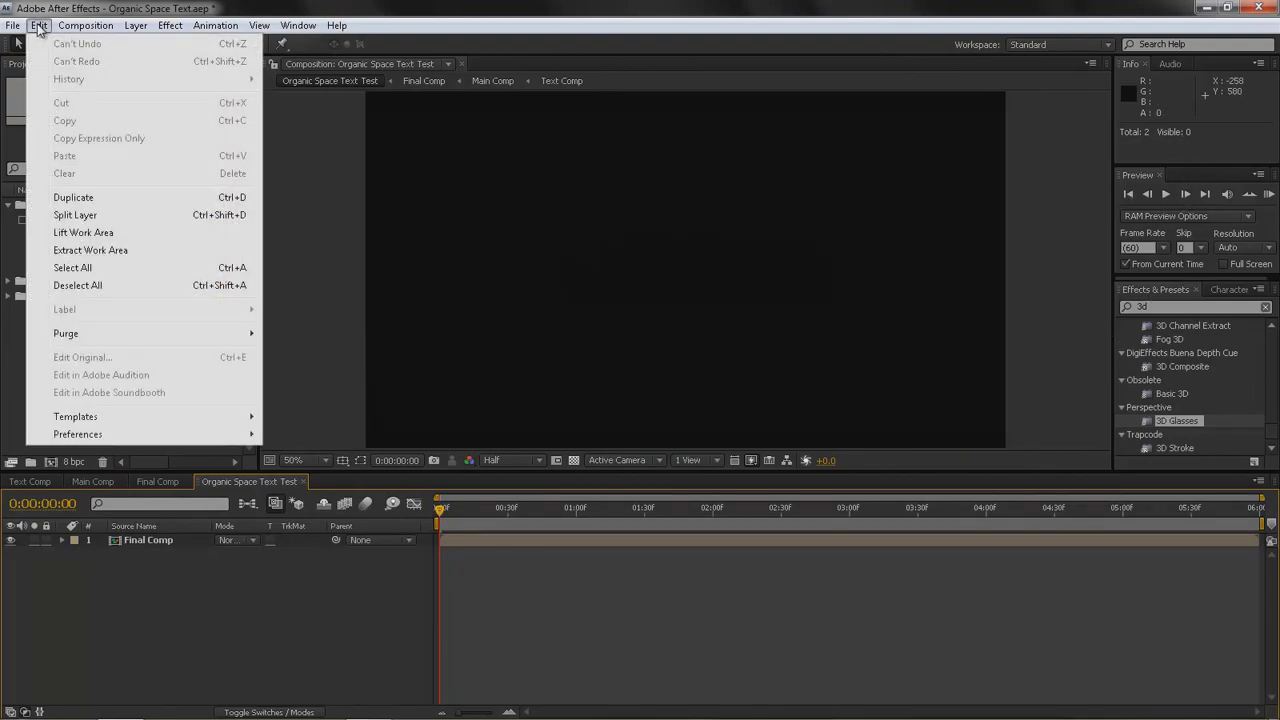
mouse_move(108, 436)
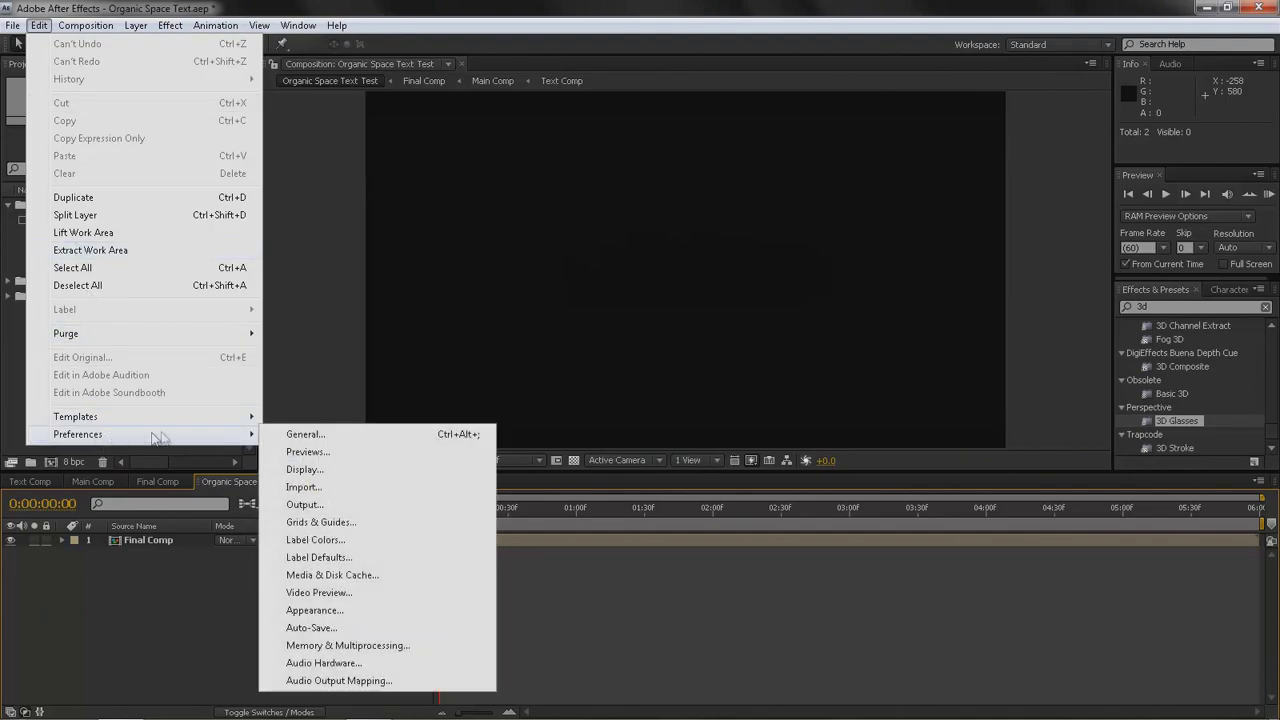
left_click(312, 471)
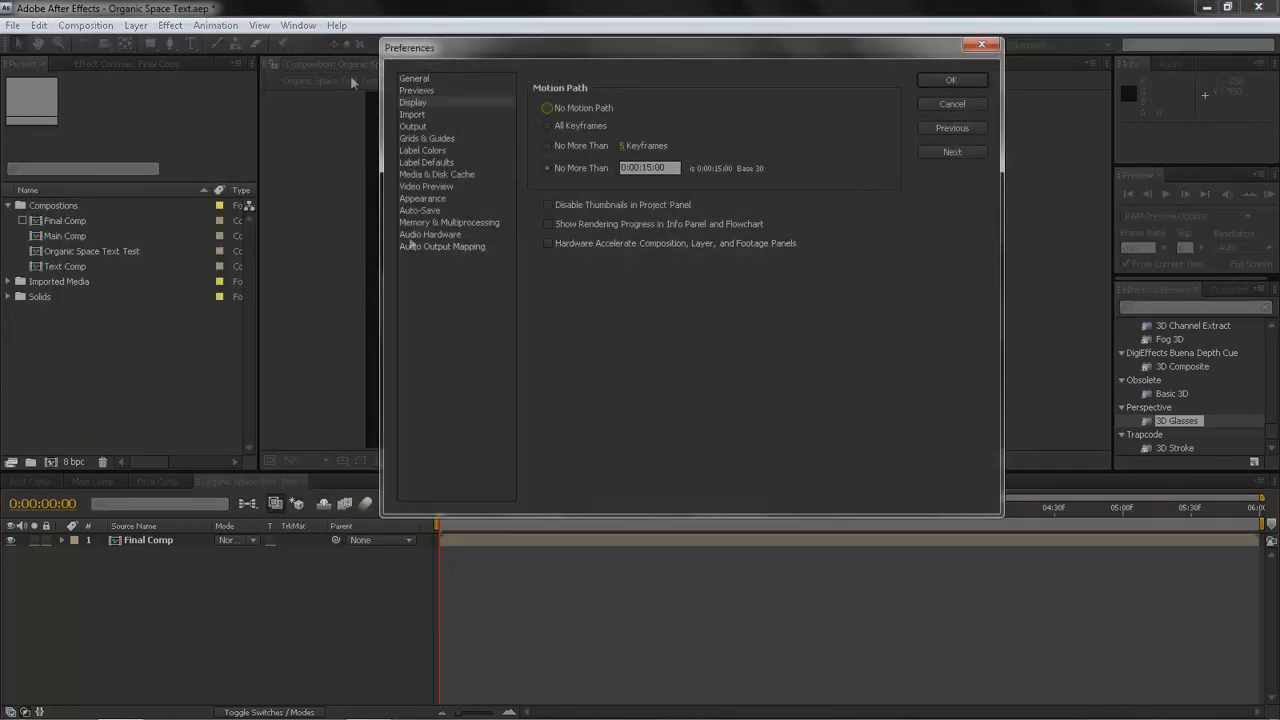
Step through the preference categories down to Appearance and focus its interface Brightness setting.
left_click(407, 93)
left_click(413, 80)
left_click(414, 127)
left_click(417, 138)
left_click(420, 150)
left_click(424, 162)
left_click(427, 174)
left_click(430, 186)
left_click(425, 198)
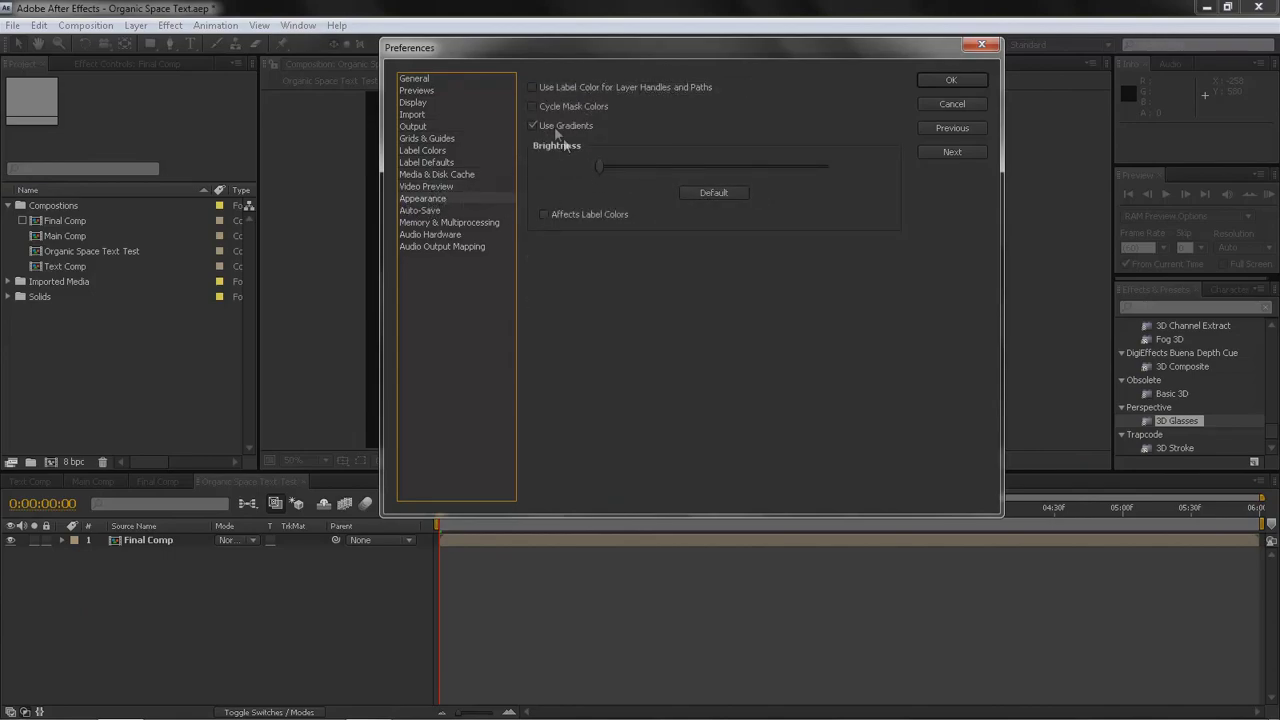
left_click(745, 170)
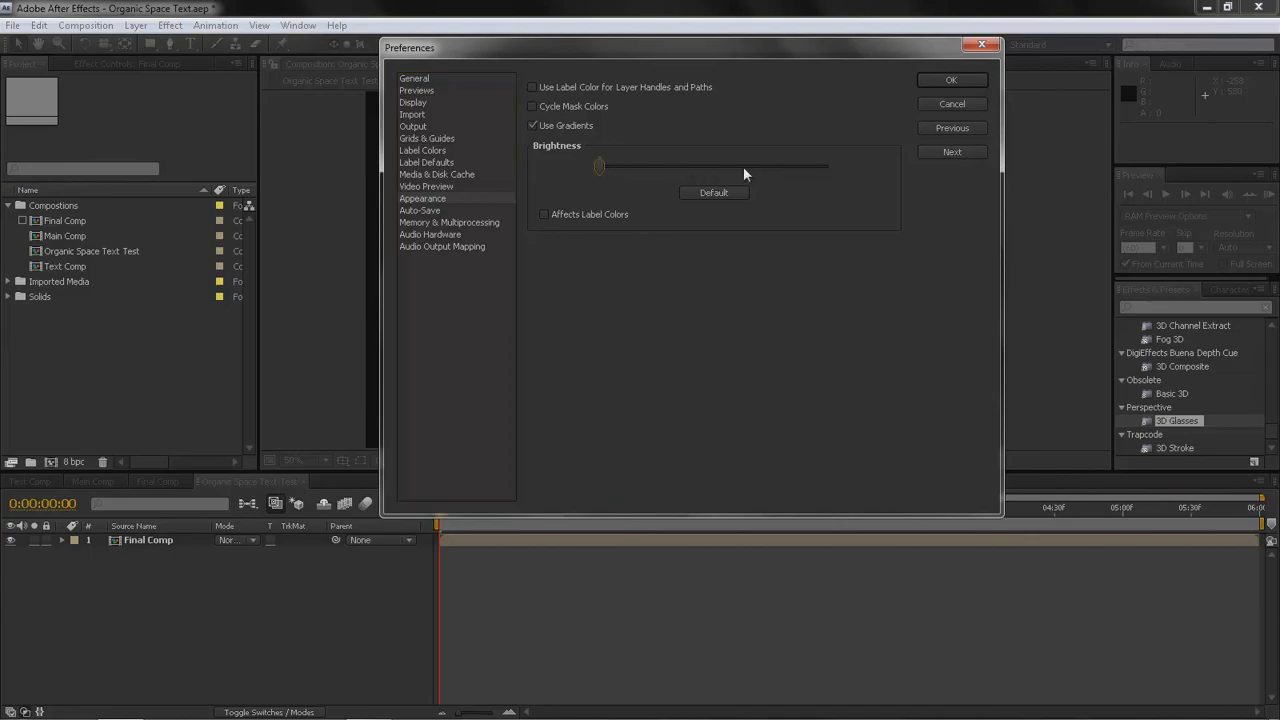
Try several lighter Brightness levels, return the slider to darkest, and cancel Preferences without saving.
left_click_drag(643, 175, 709, 175)
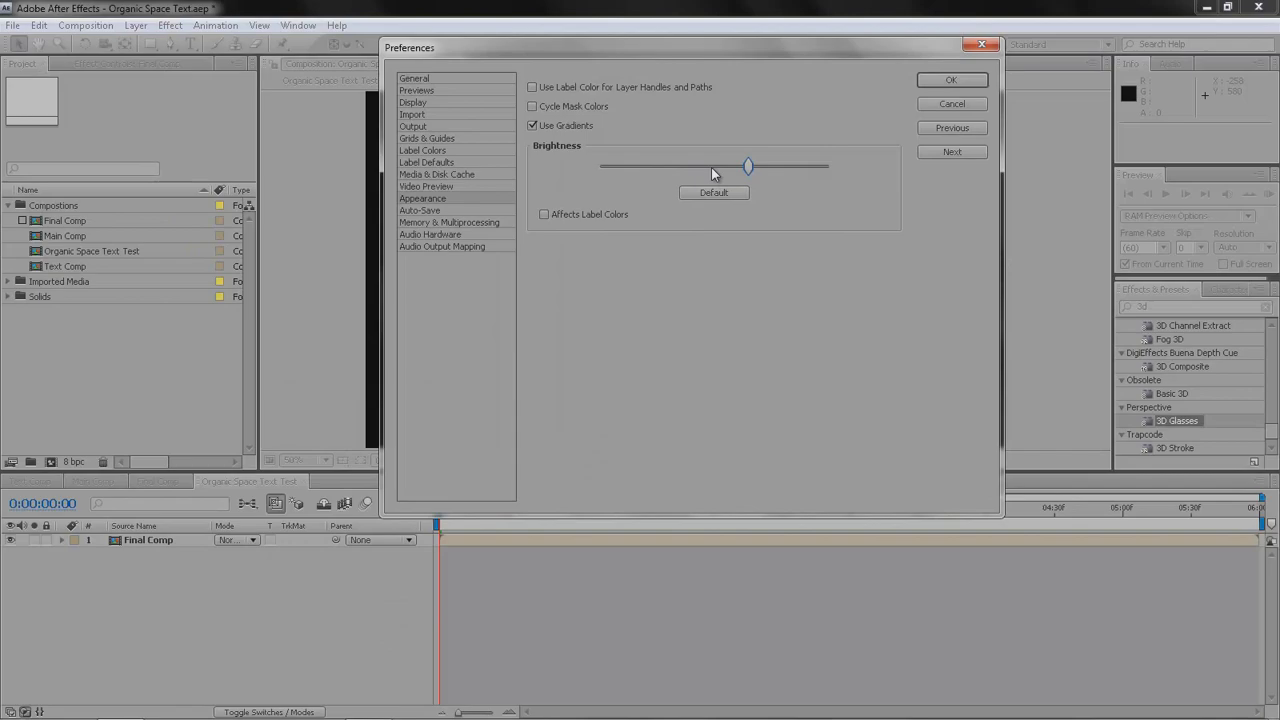
key("Home")
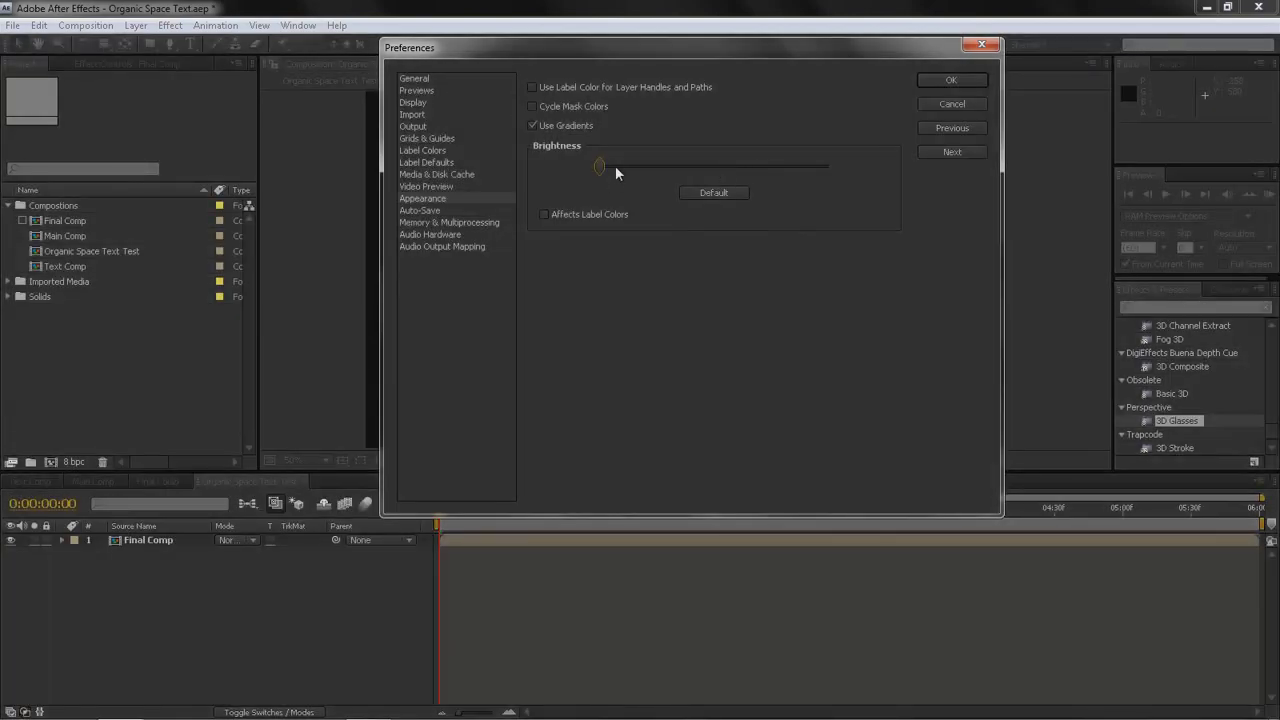
left_click_drag(600, 167, 694, 166)
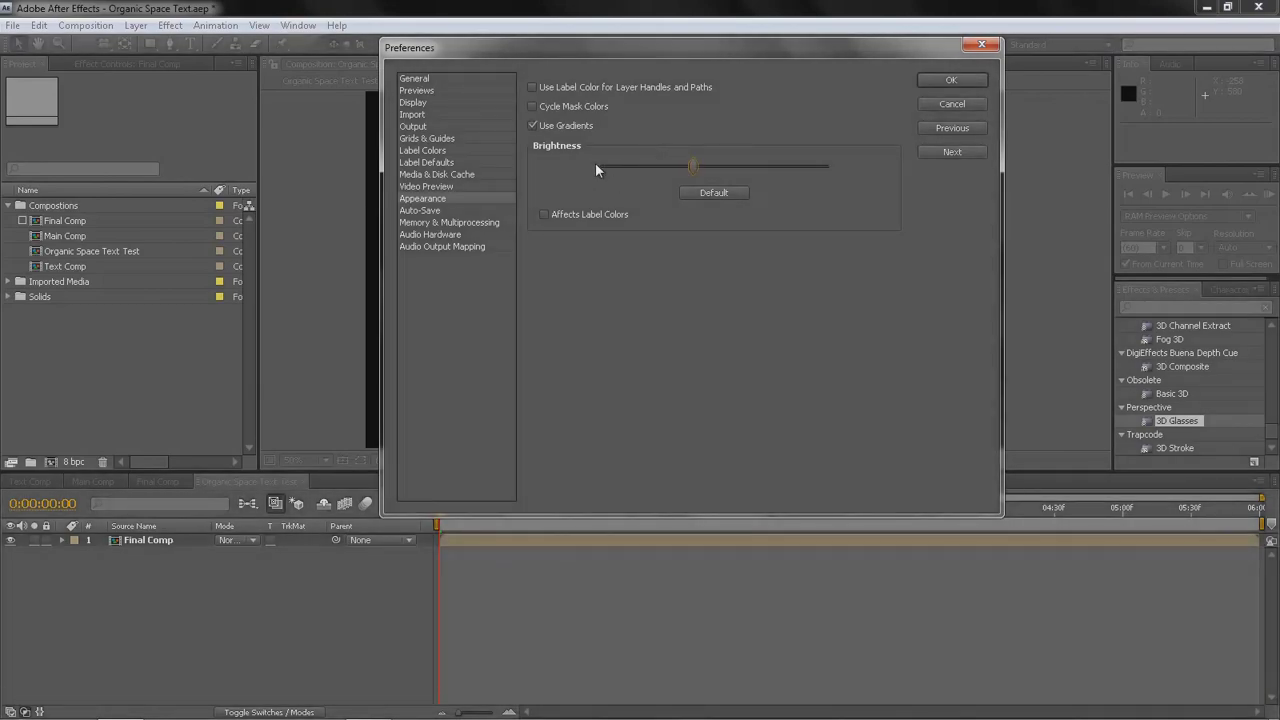
left_click_drag(692, 166, 709, 166)
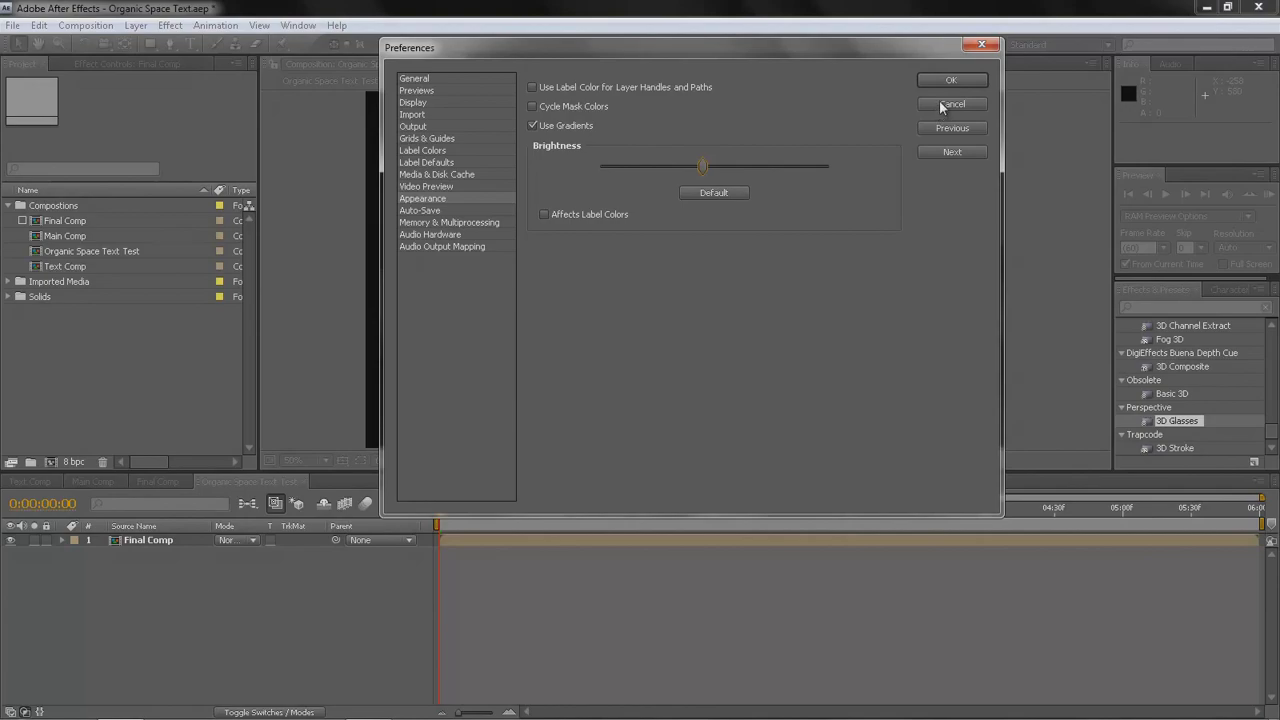
key("Right")
key("Right")
key("Right")
key("Right")
key("Right")
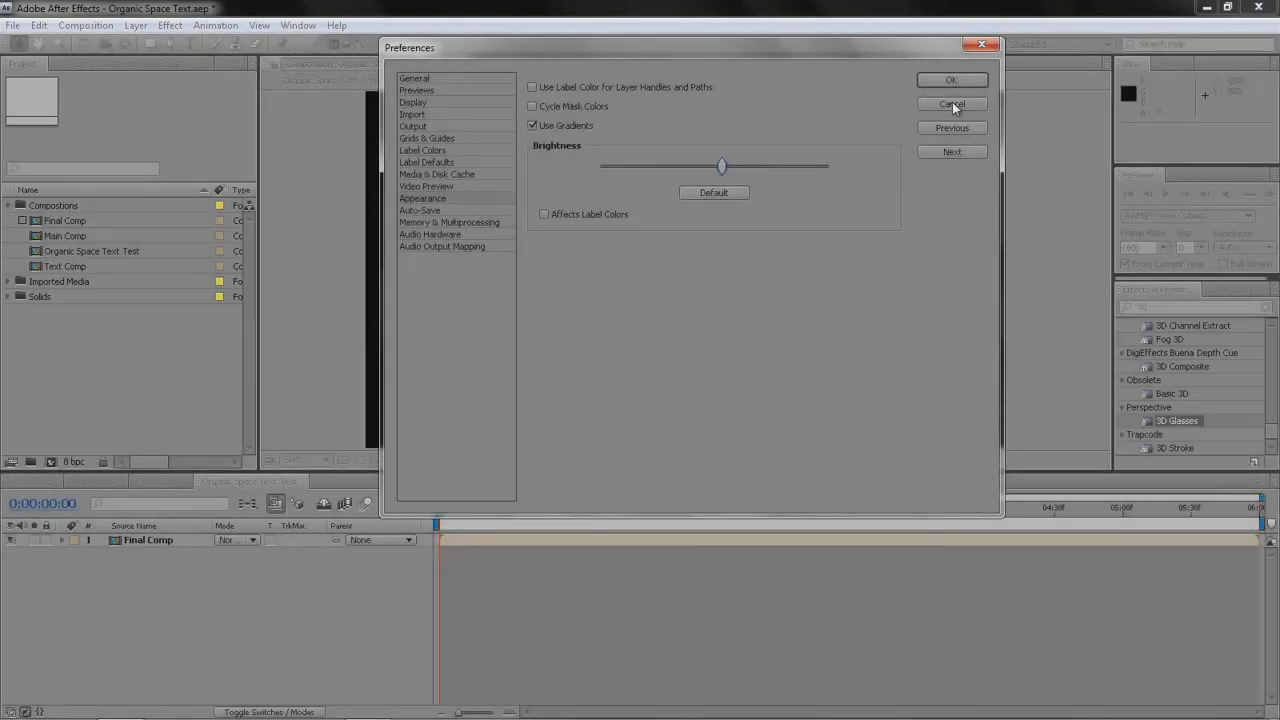
key("Home")
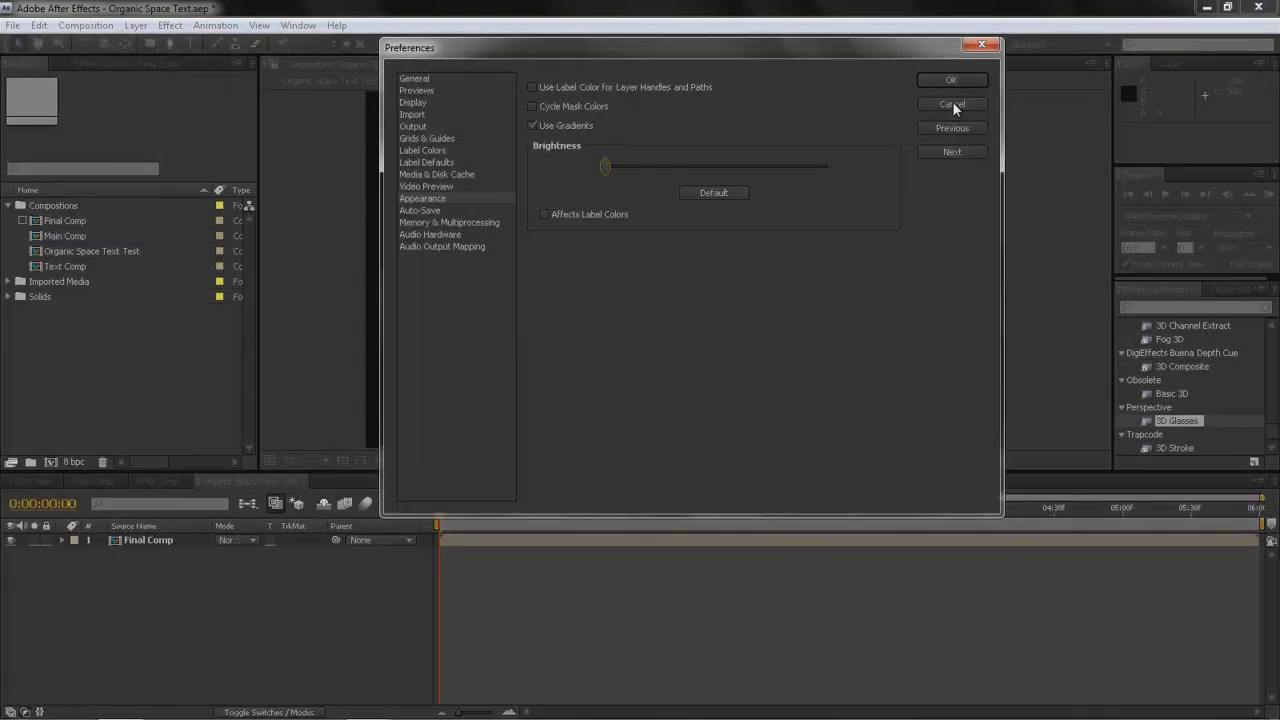
key("Left")
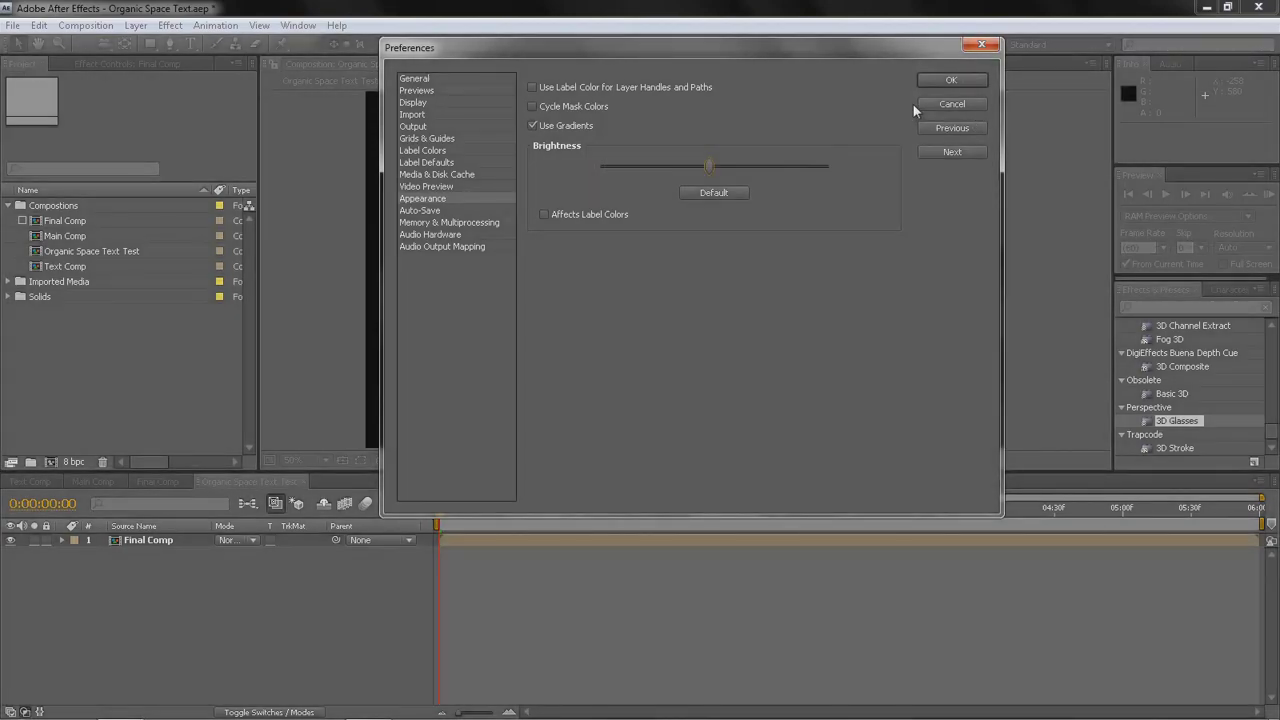
left_click(945, 106)
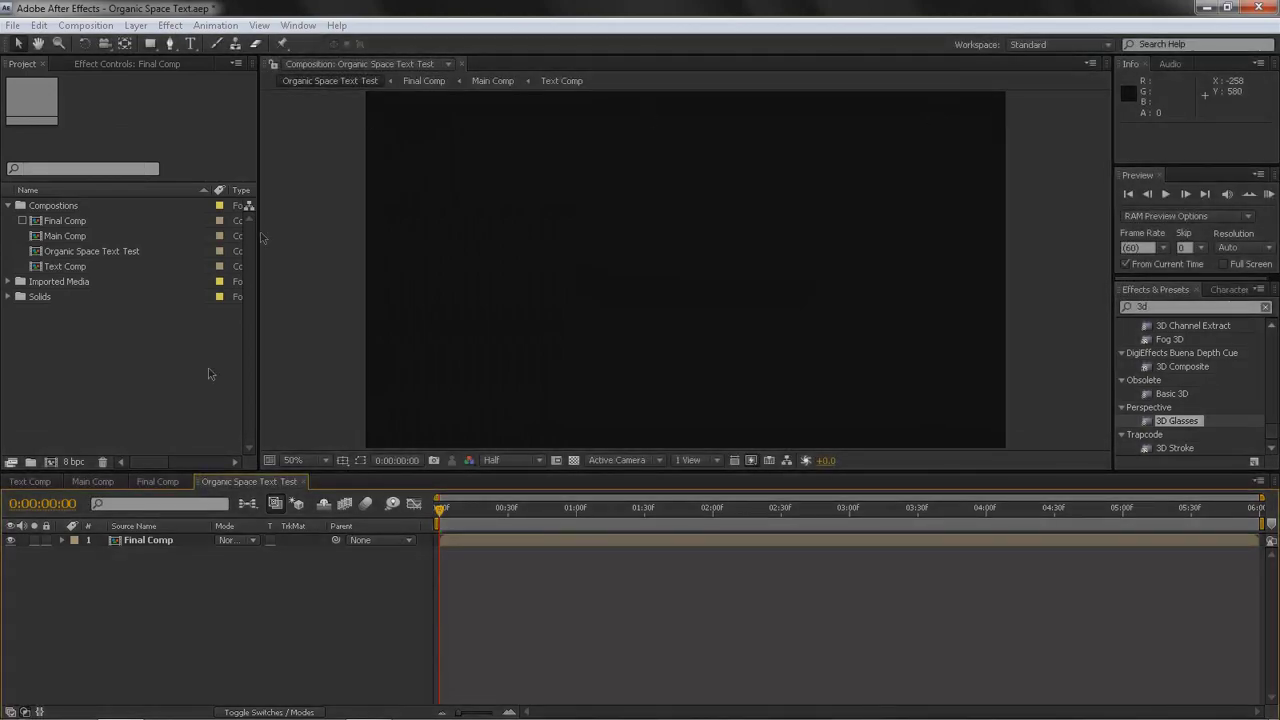
Open Final Comp with its Organic Comp and Main Comp layers, then clear the Project panel selection.
double_click(148, 540)
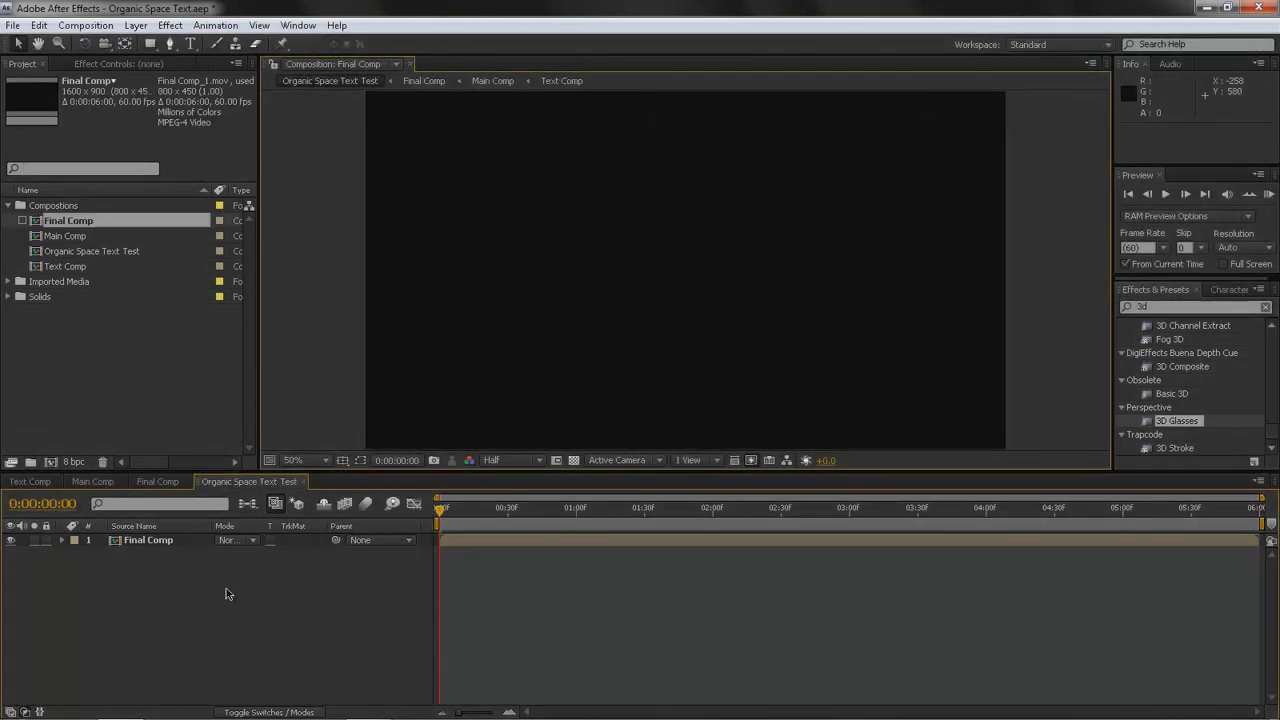
left_click(137, 394)
mouse_move(57, 710)
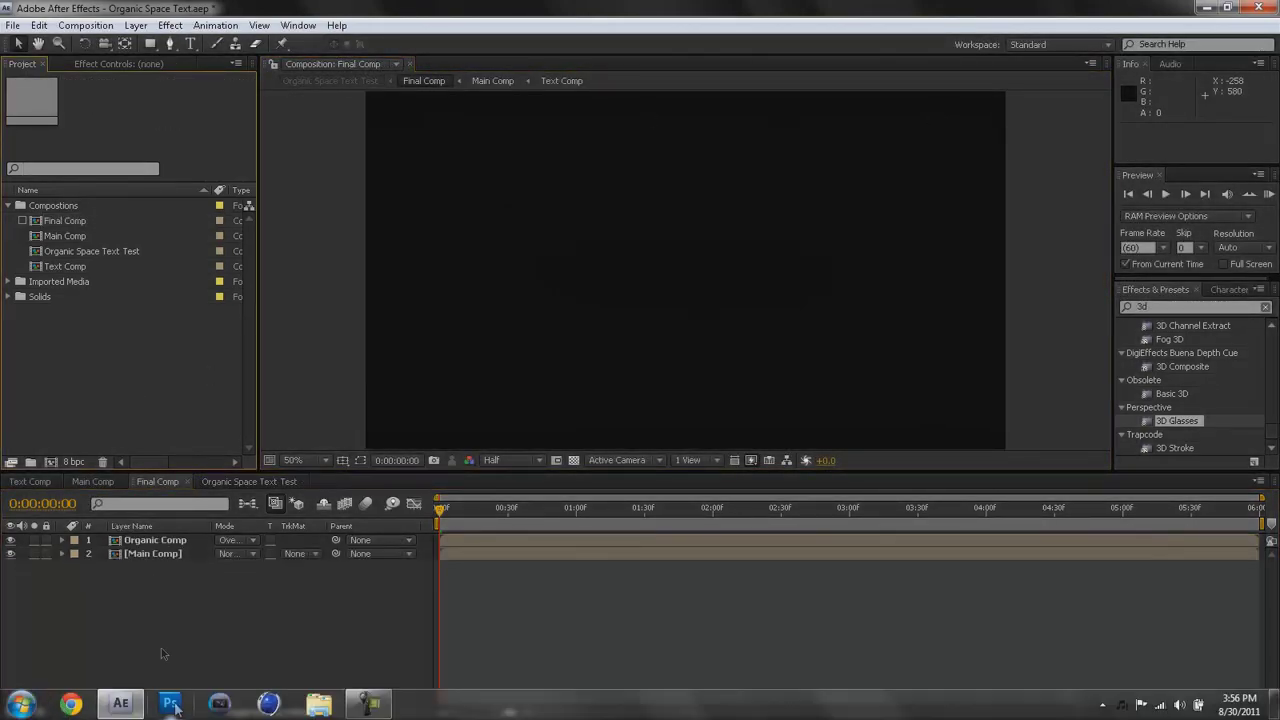